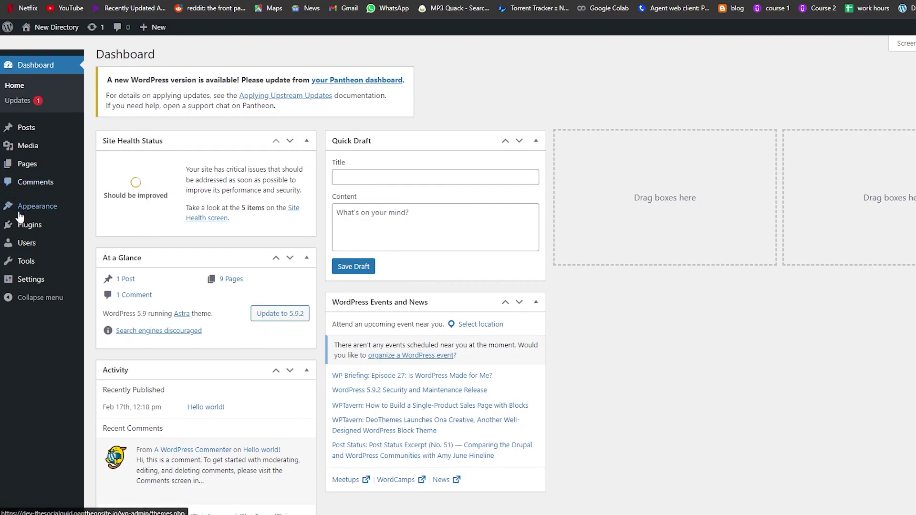
# - Reveal the Appearance flyout submenu in the WordPress Dashboard sidebar
pyautogui.moveTo(21, 217)
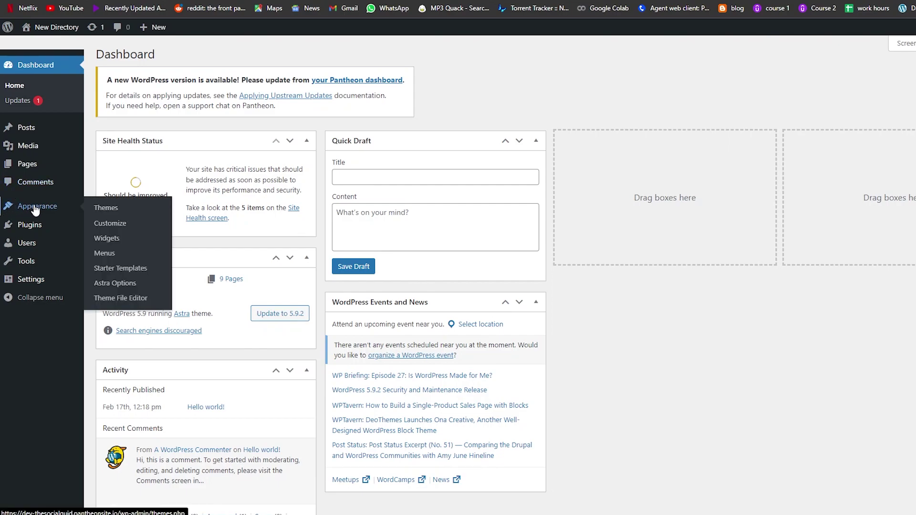
# - Go to the installed themes and view the details of the active Astra theme
pyautogui.click(35, 209)
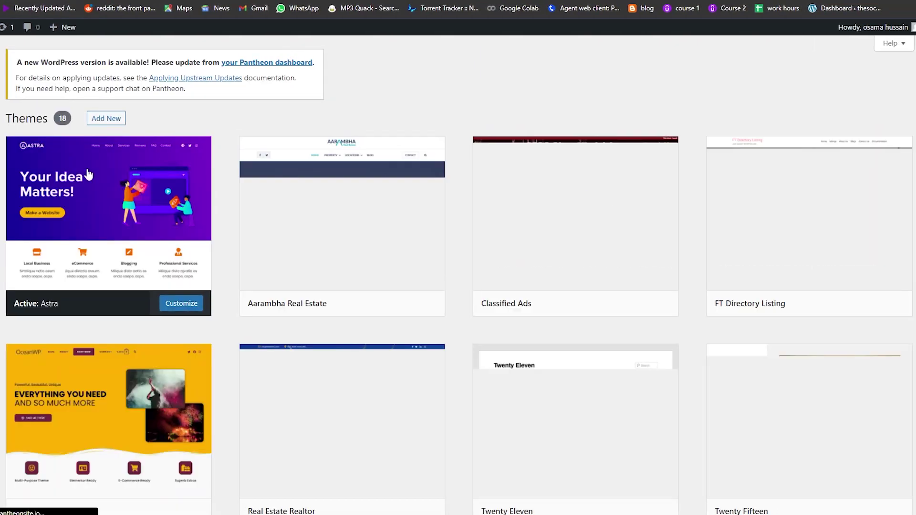
pyautogui.scroll(-7, 284, 441)
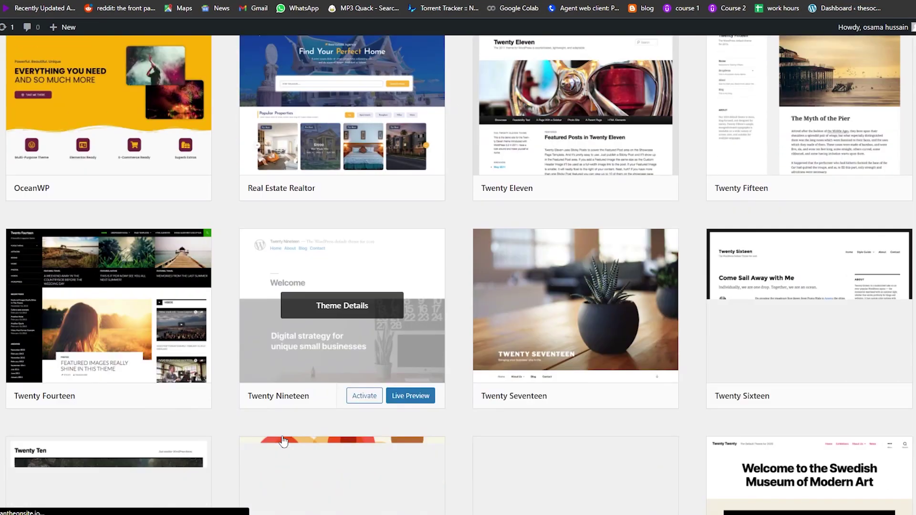
pyautogui.scroll(-3, 591, 442)
pyautogui.scroll(10, 582, 453)
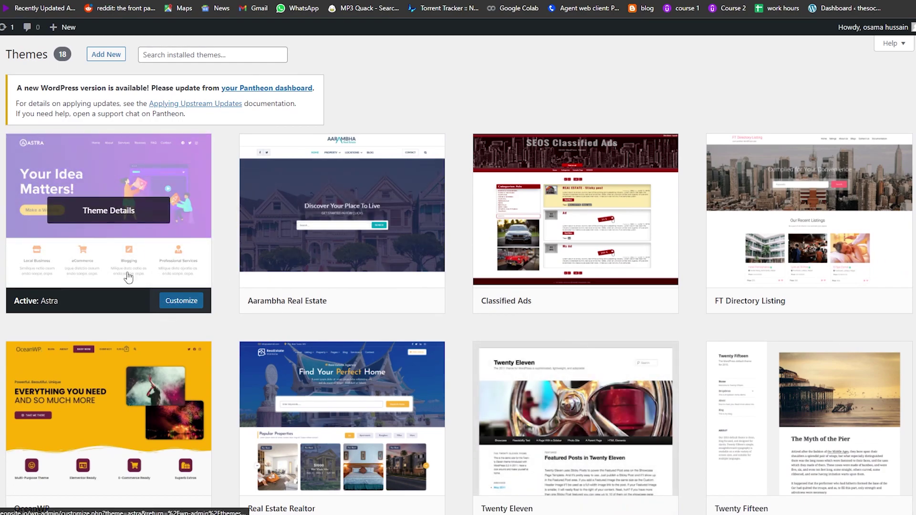
pyautogui.click(109, 210)
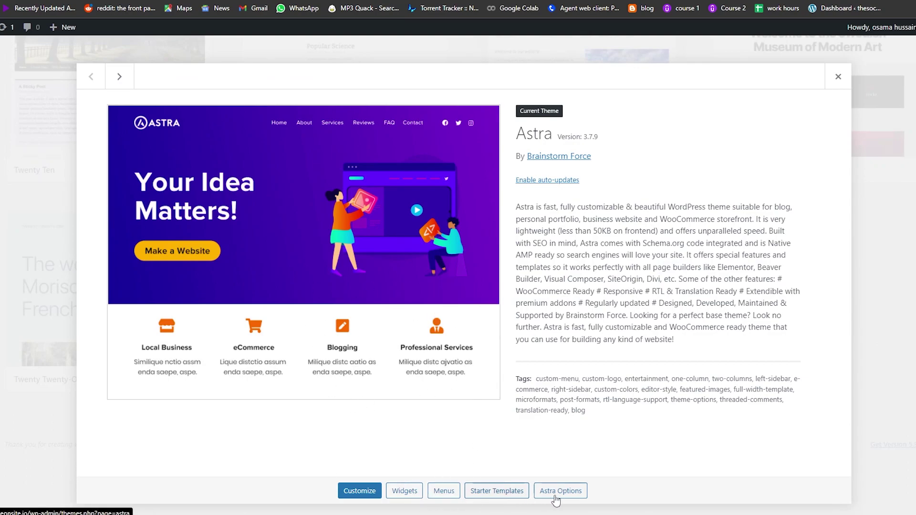
# - Search the Starter Templates library for 'school' and choose the School template
pyautogui.click(494, 496)
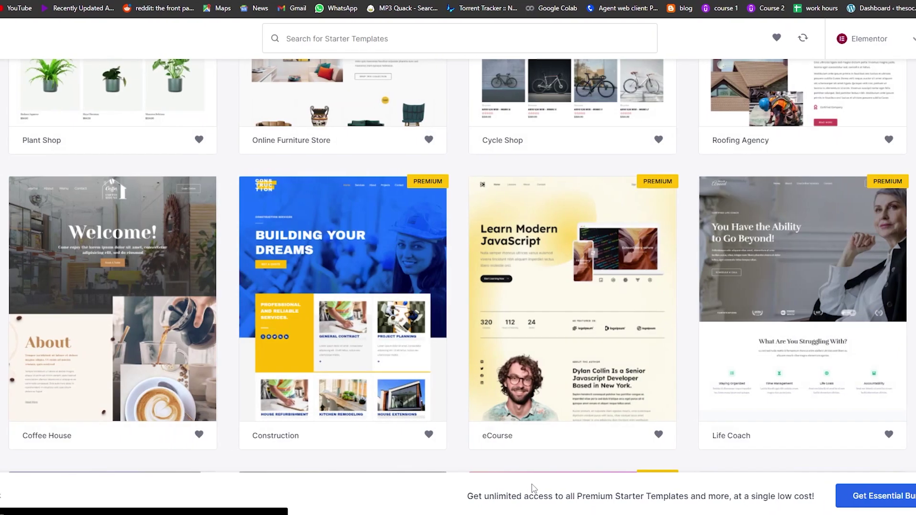
pyautogui.scroll(10, 496, 357)
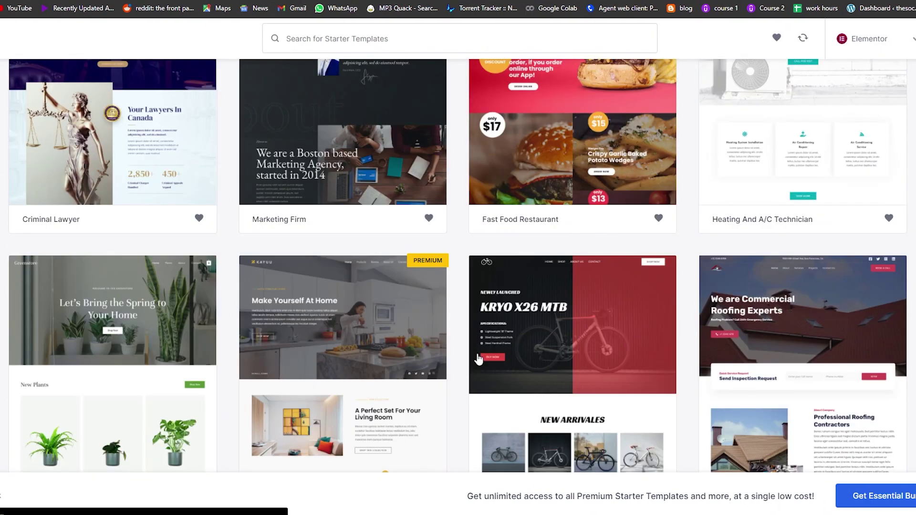
pyautogui.scroll(15, 450, 370)
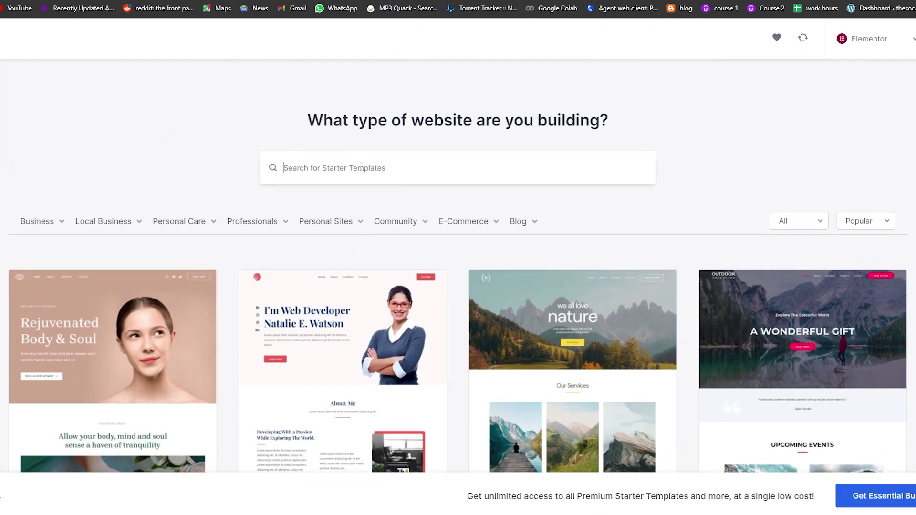
pyautogui.write('school')
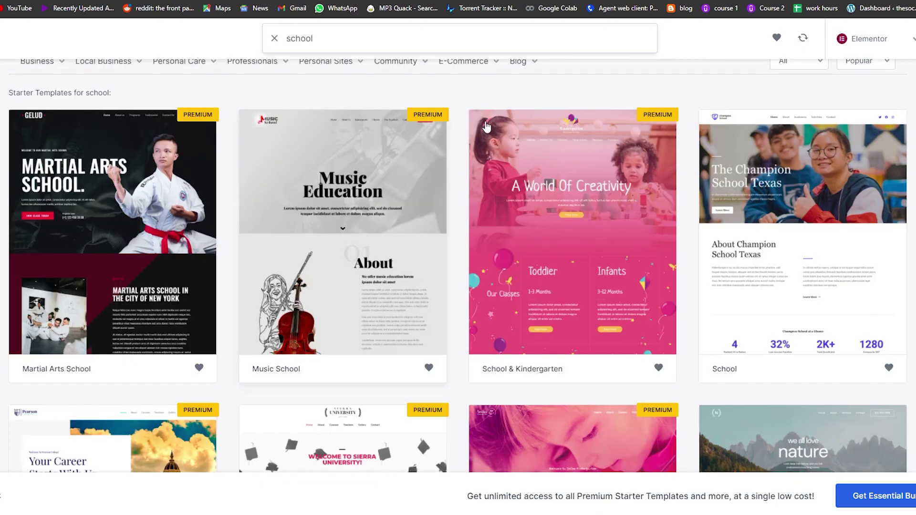
pyautogui.scroll(-10, 455, 114)
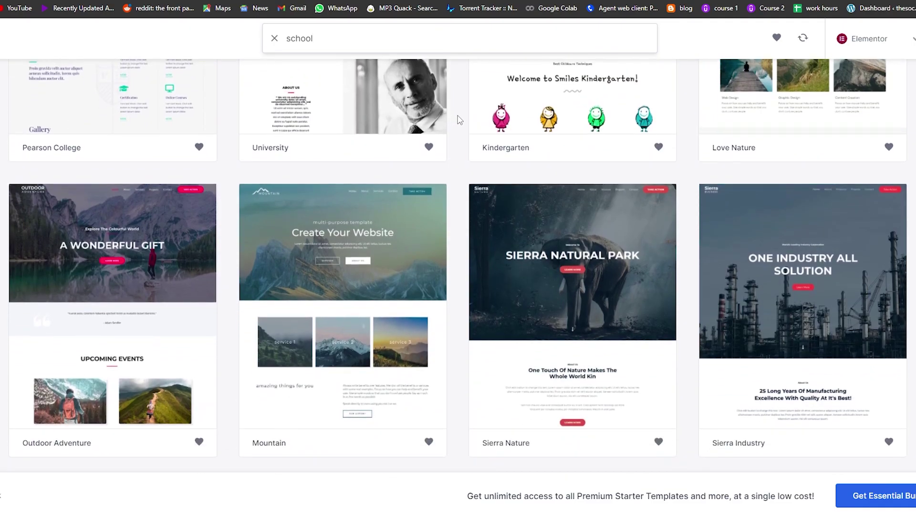
pyautogui.scroll(10, 457, 119)
pyautogui.scroll(-2, 819, 197)
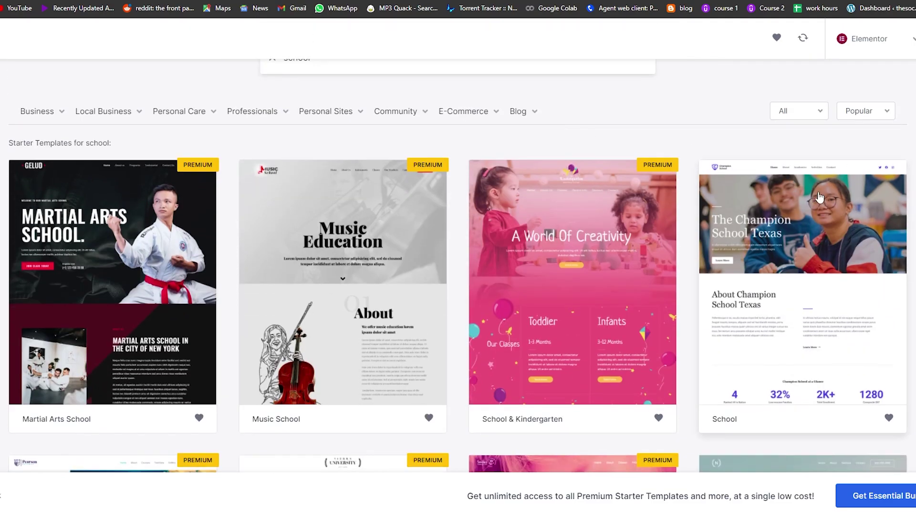
pyautogui.scroll(-2, 830, 238)
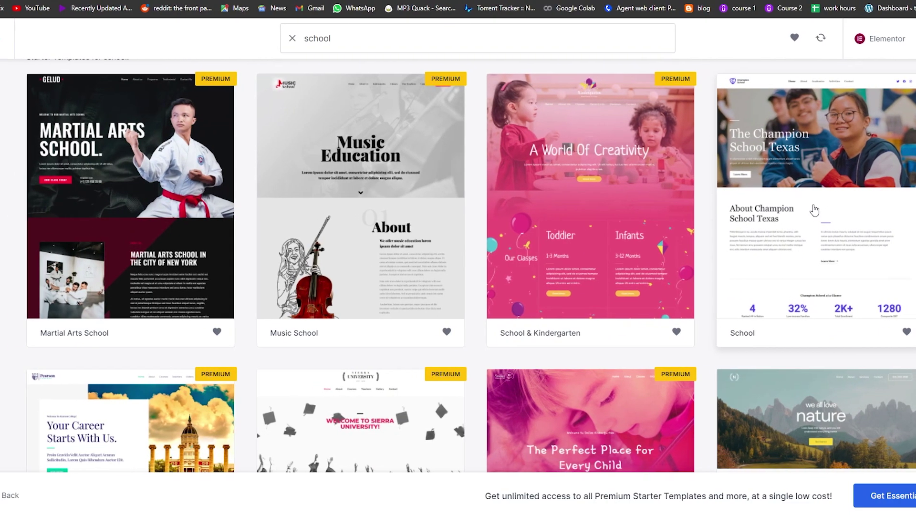
pyautogui.click(794, 210)
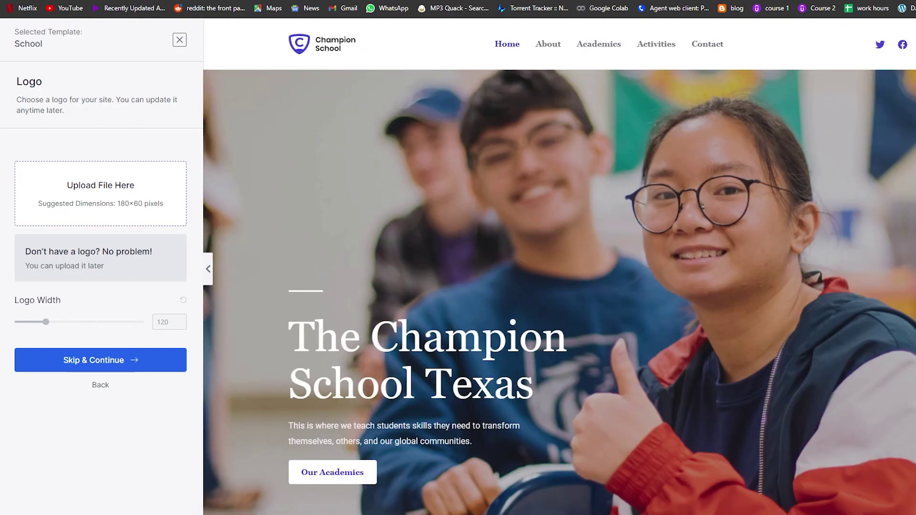
# - Load canva.com in a new browser tab
pyautogui.hotkey('ctrl', 't')
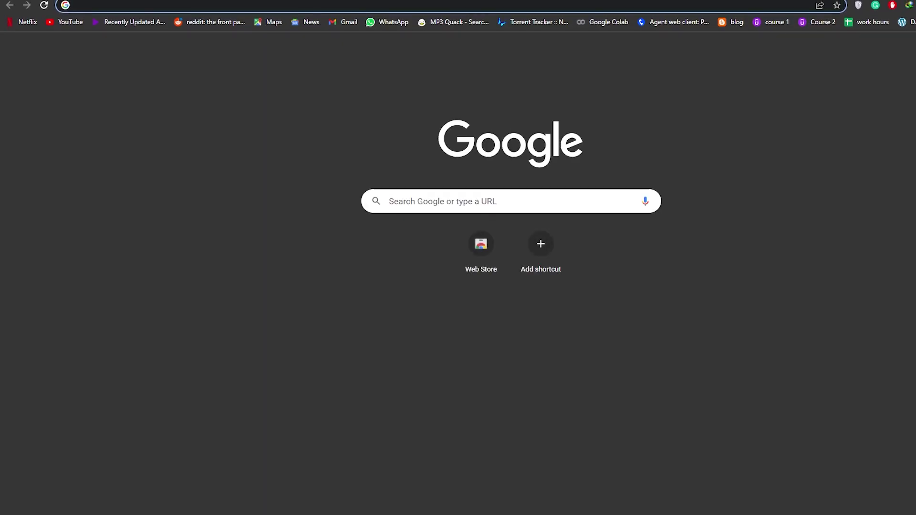
pyautogui.write('canva')
pyautogui.press('Return')
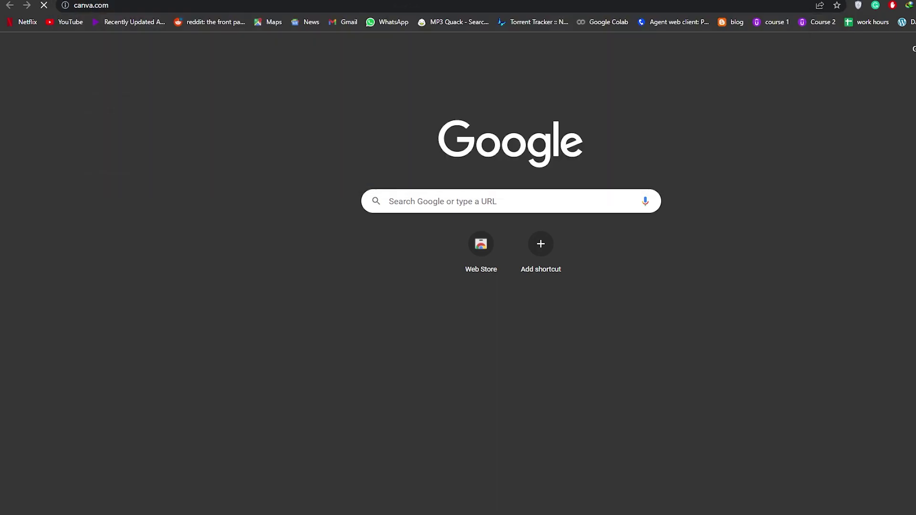
# - Search Google for 'logo maker squarespace' in another new tab
pyautogui.hotkey('ctrl', 't')
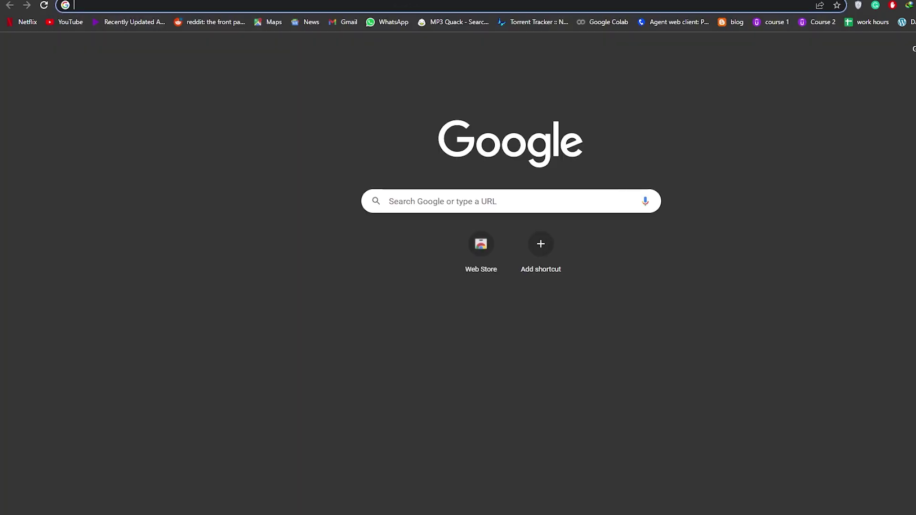
pyautogui.write('logo maker squarespace')
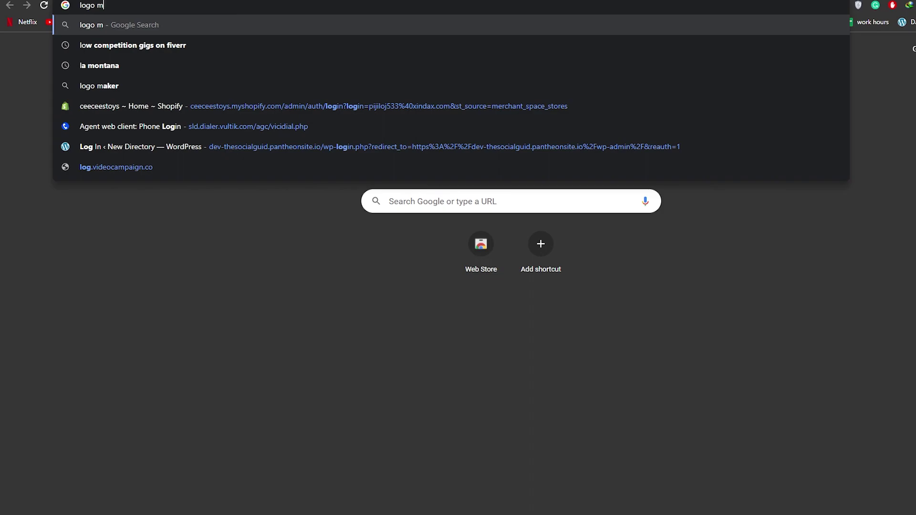
pyautogui.press('Return')
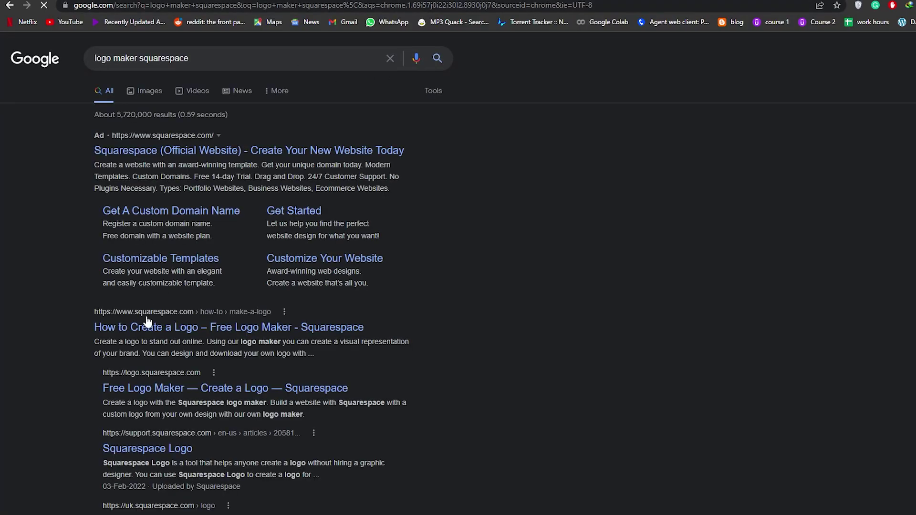
pyautogui.scroll(-2, 149, 286)
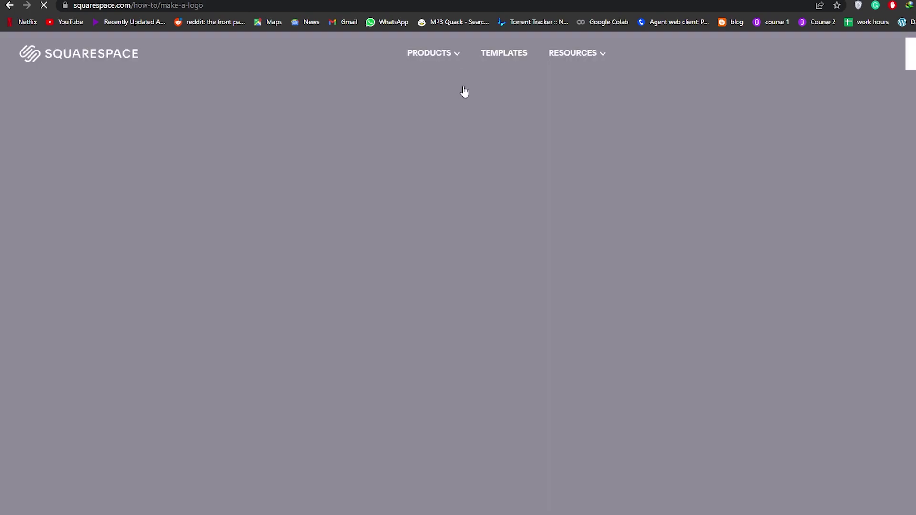
# - Start a new Squarespace site with Education as the topic, skipping the remaining questions
pyautogui.scroll(-8, 307, 260)
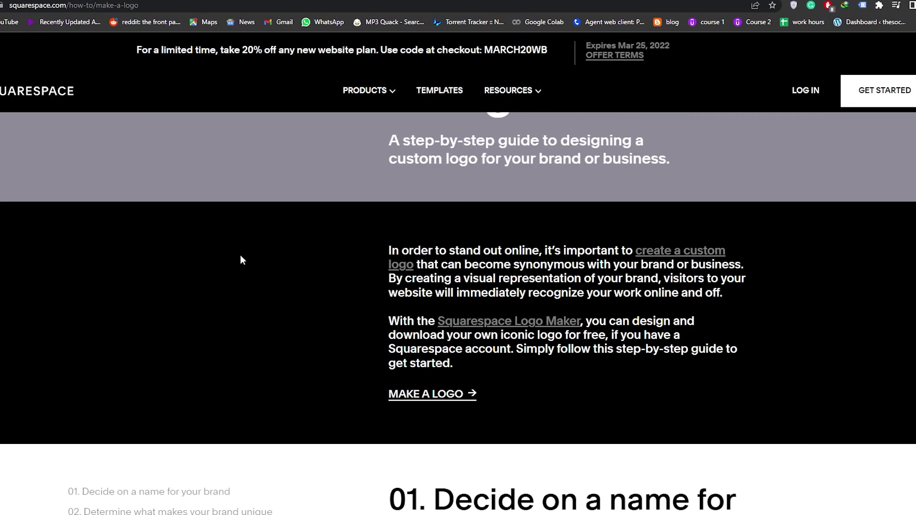
pyautogui.scroll(5, 281, 257)
pyautogui.click(834, 92)
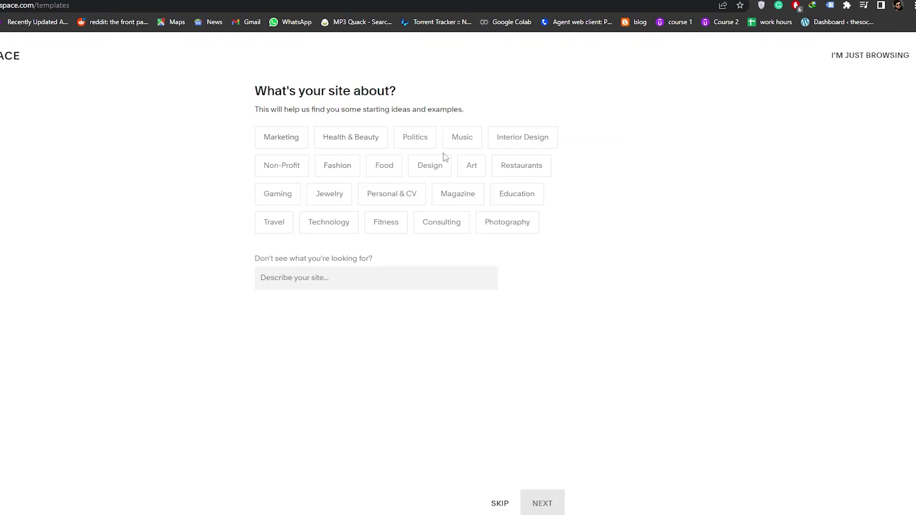
pyautogui.click(518, 194)
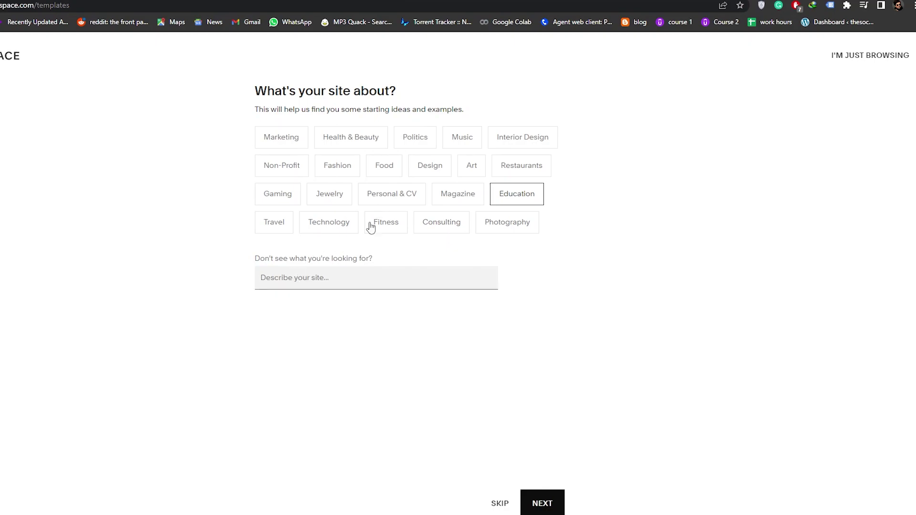
pyautogui.click(545, 505)
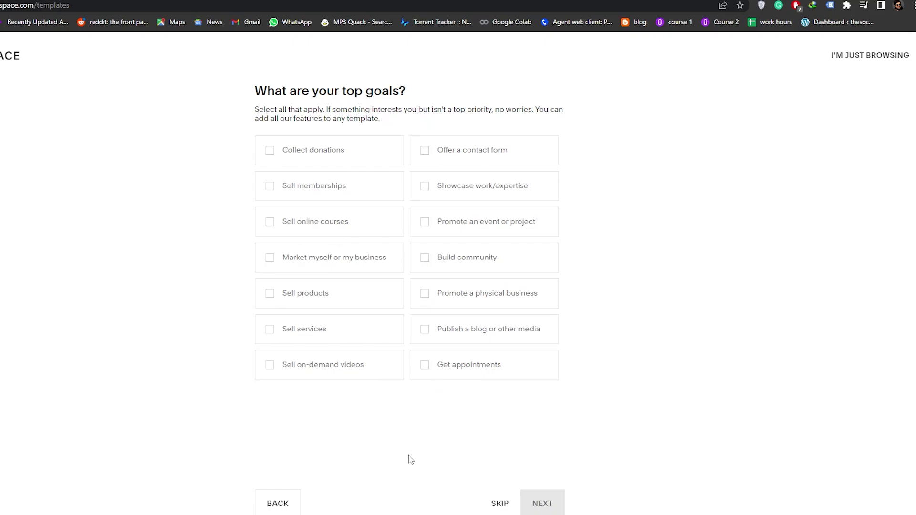
pyautogui.click(501, 504)
pyautogui.click(500, 505)
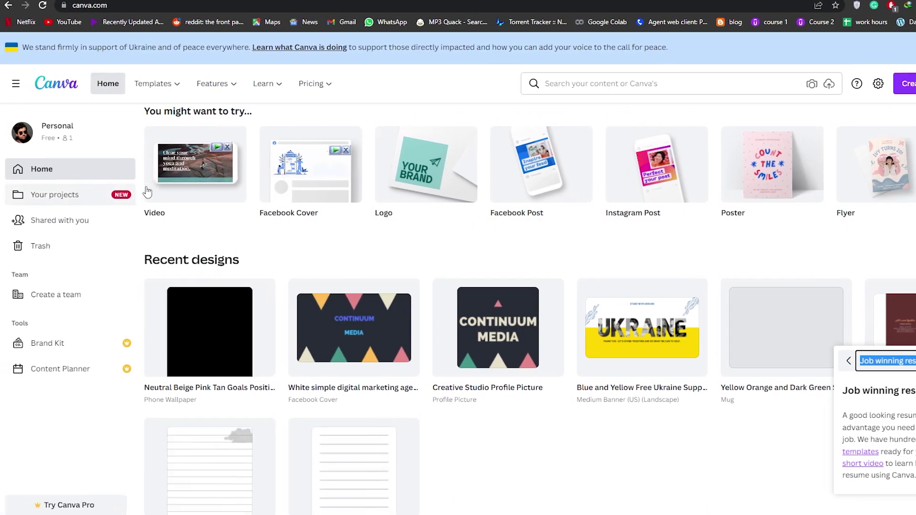
# - Scroll through the Canva home page's design types and recent designs
pyautogui.scroll(-2, 652, 371)
pyautogui.scroll(5, 651, 371)
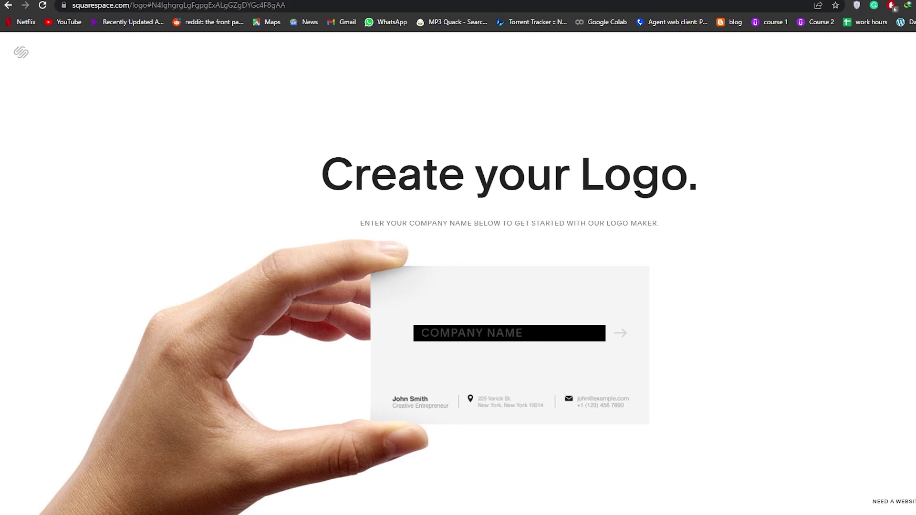
# - Enter 'Eden roc' as the company name to open the logo editor
pyautogui.write('Eden rock')
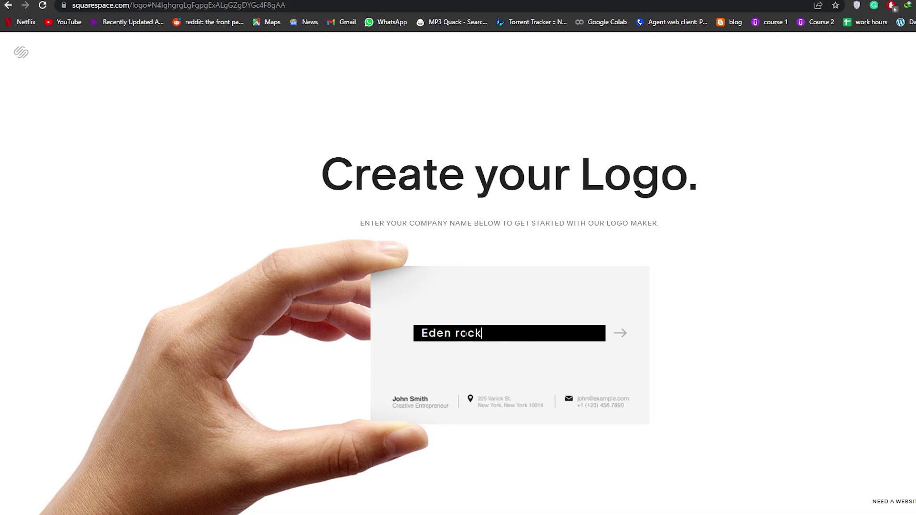
pyautogui.press('Return')
pyautogui.click(241, 201)
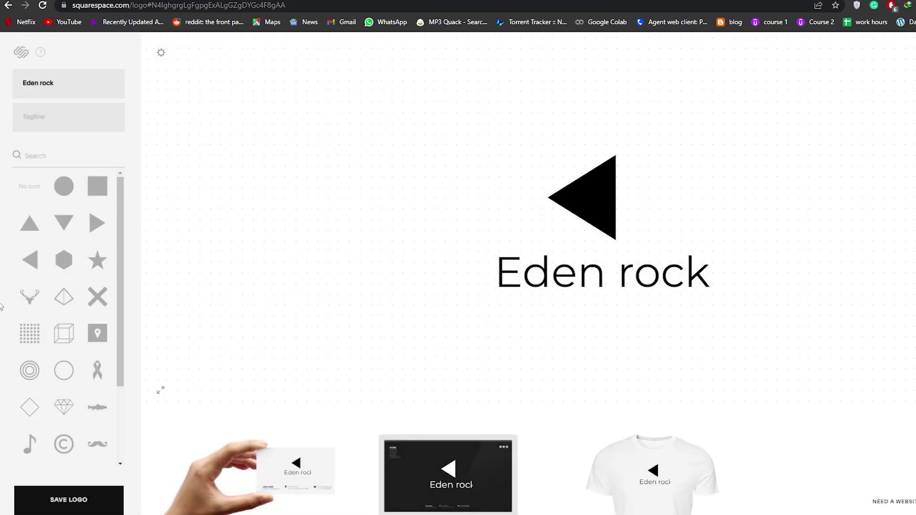
pyautogui.scroll(-3, 41, 296)
pyautogui.scroll(3, 98, 309)
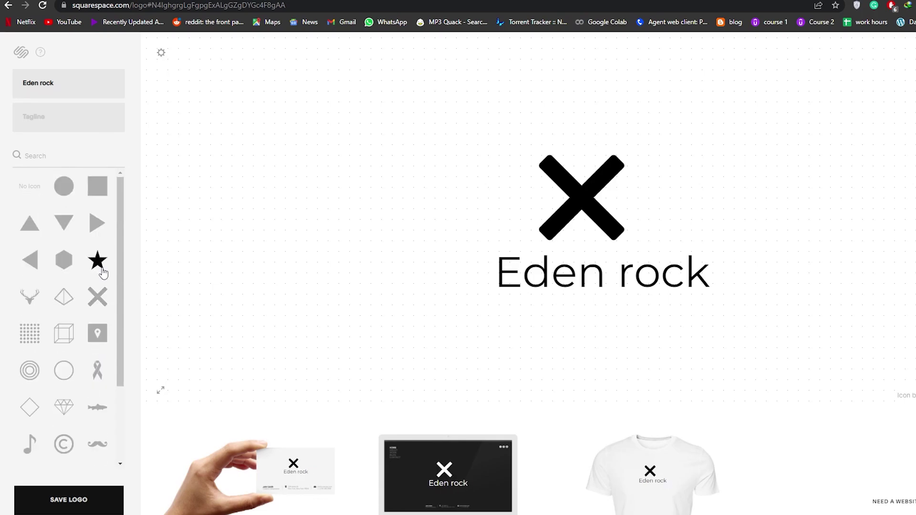
# - Try star, cloud and pyramid symbols, settling on the deer-head symbol
pyautogui.click(98, 259)
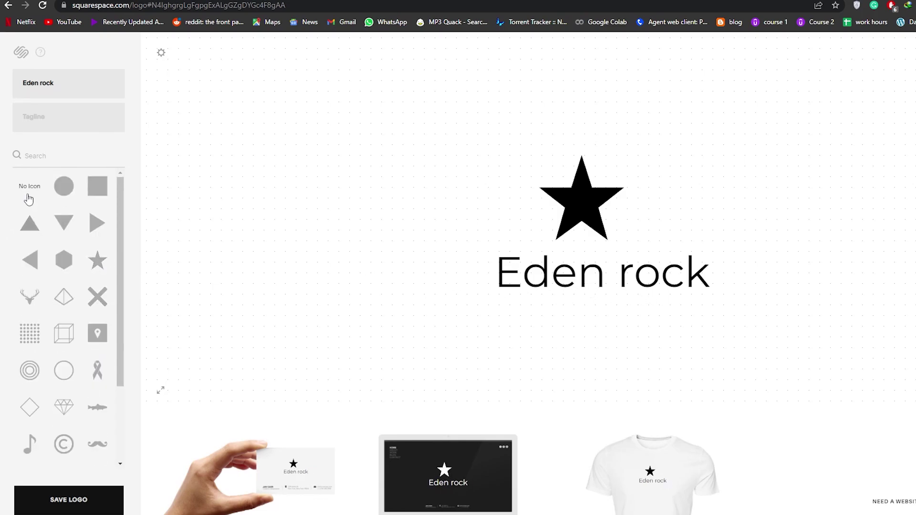
pyautogui.scroll(-3, 71, 382)
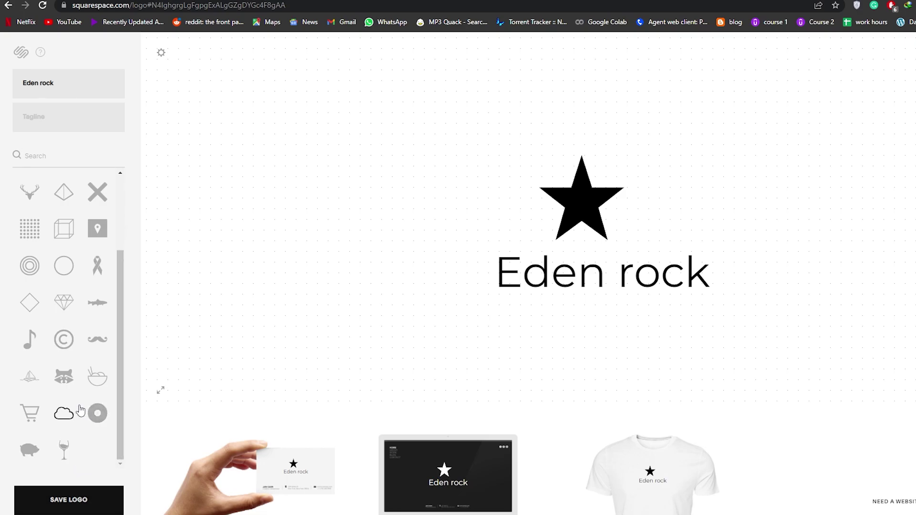
pyautogui.click(64, 415)
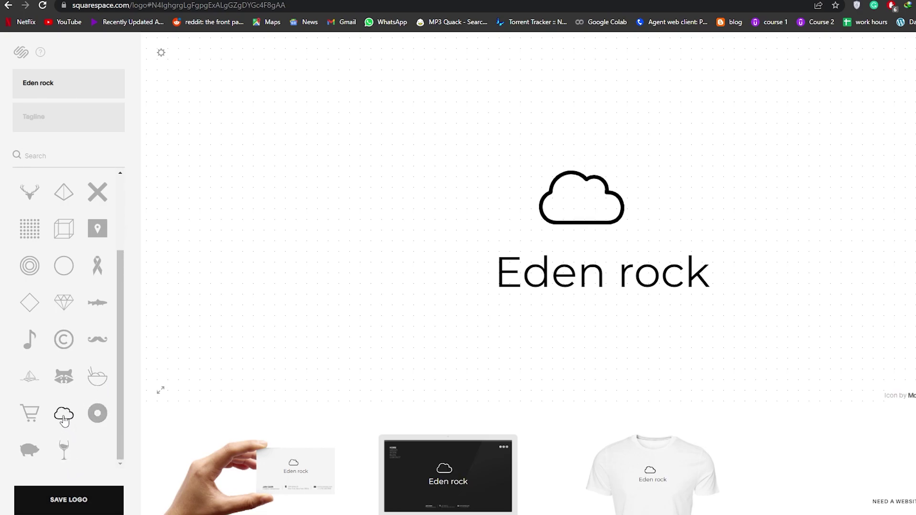
pyautogui.scroll(3, 64, 418)
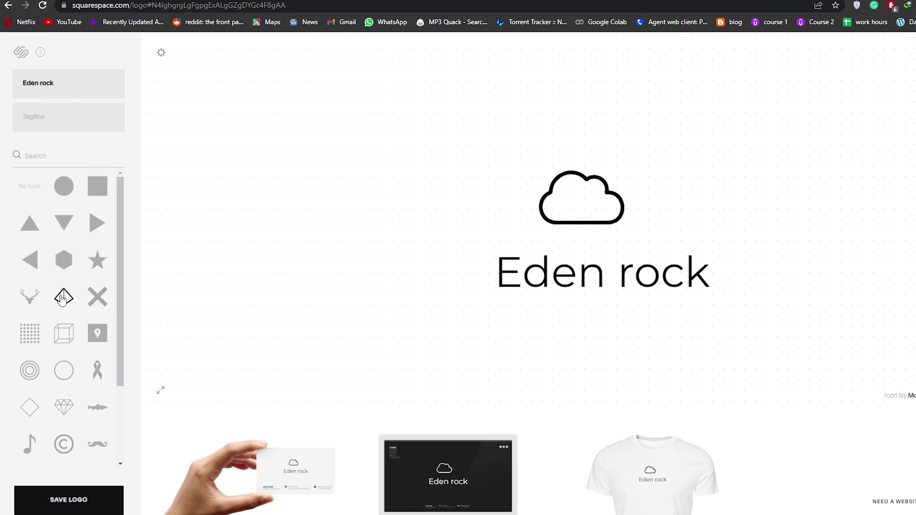
pyautogui.click(62, 299)
pyautogui.click(39, 306)
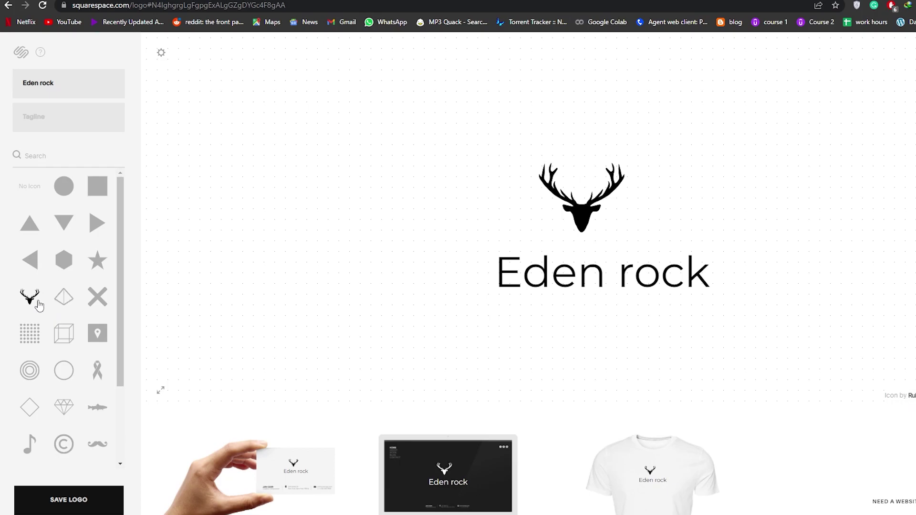
# - Check the Eden rock title's font, then save the logo
pyautogui.click(587, 280)
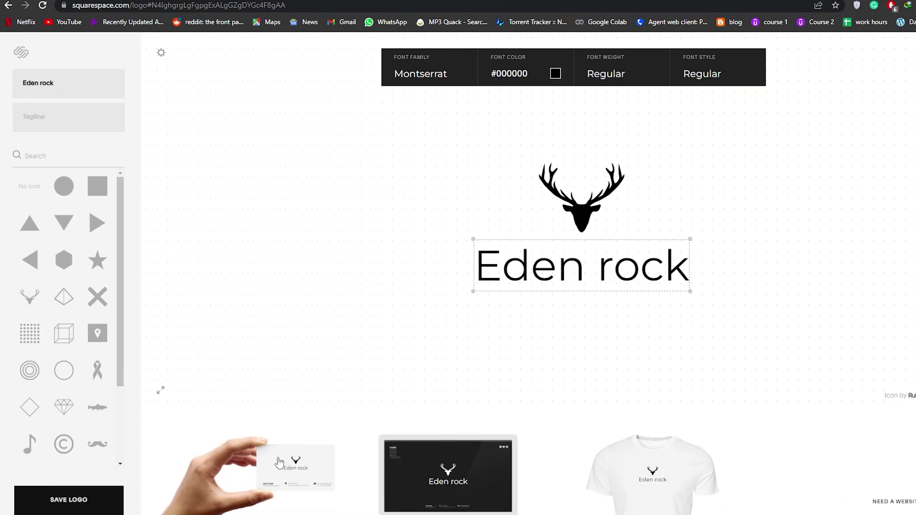
pyautogui.click(875, 198)
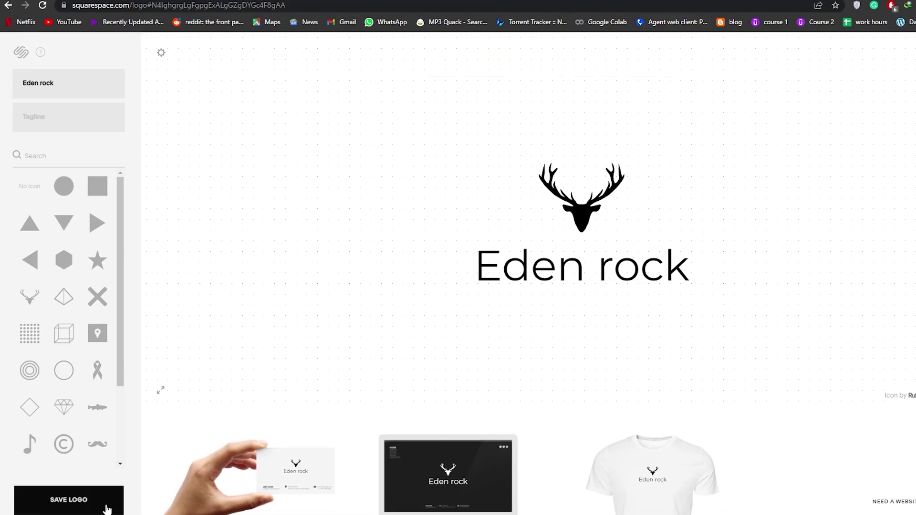
pyautogui.click(72, 504)
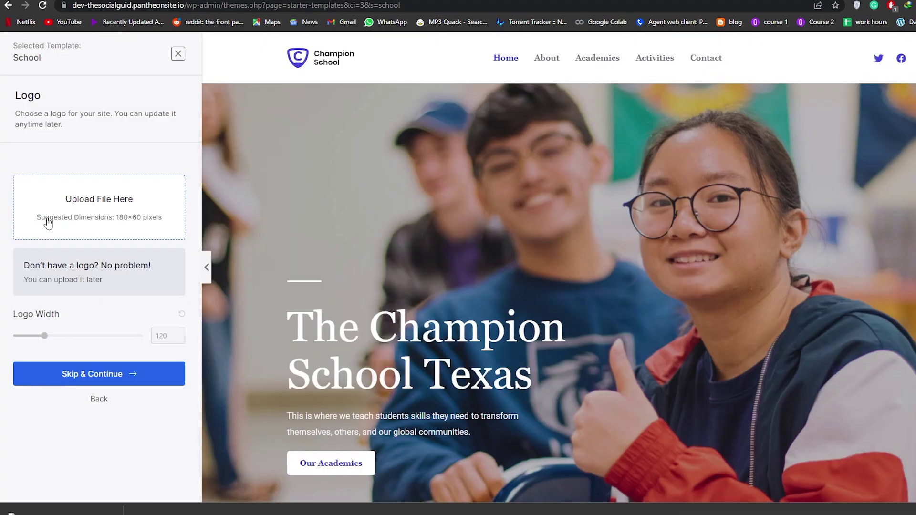
# - Upload Eden rock-logo-white from Pictures and set it as the site logo
pyautogui.click(49, 223)
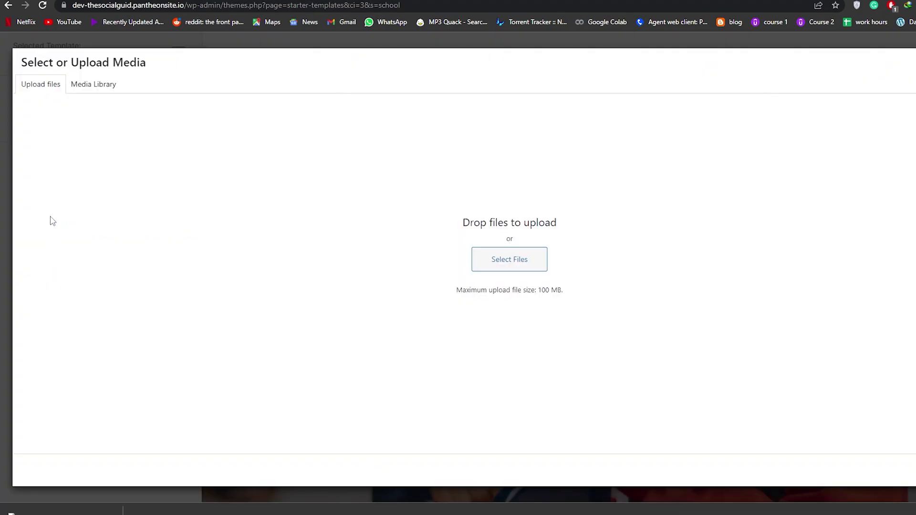
pyautogui.click(523, 263)
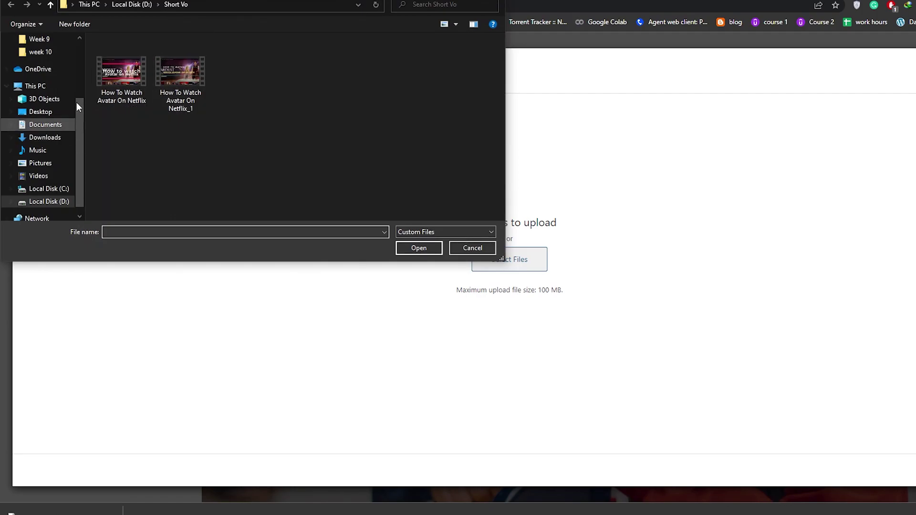
pyautogui.scroll(1, 48, 99)
pyautogui.click(38, 64)
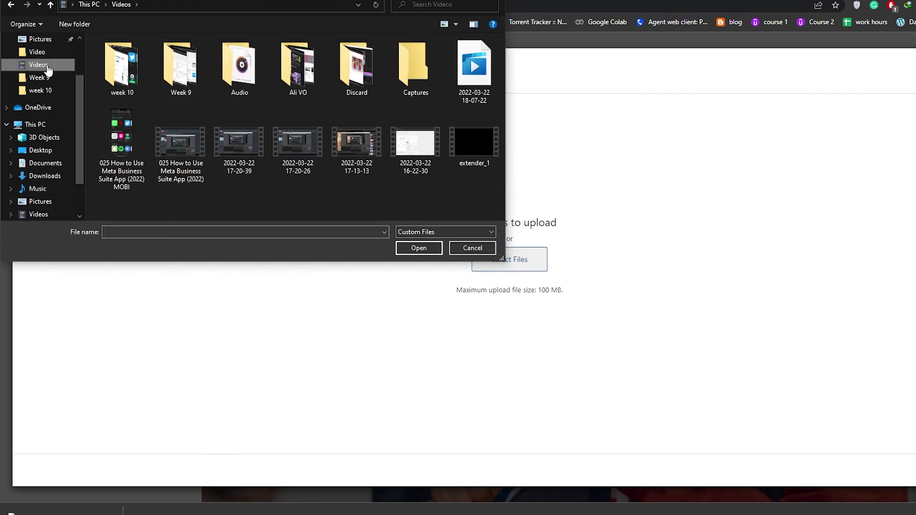
pyautogui.scroll(1, 48, 67)
pyautogui.click(57, 52)
pyautogui.click(370, 151)
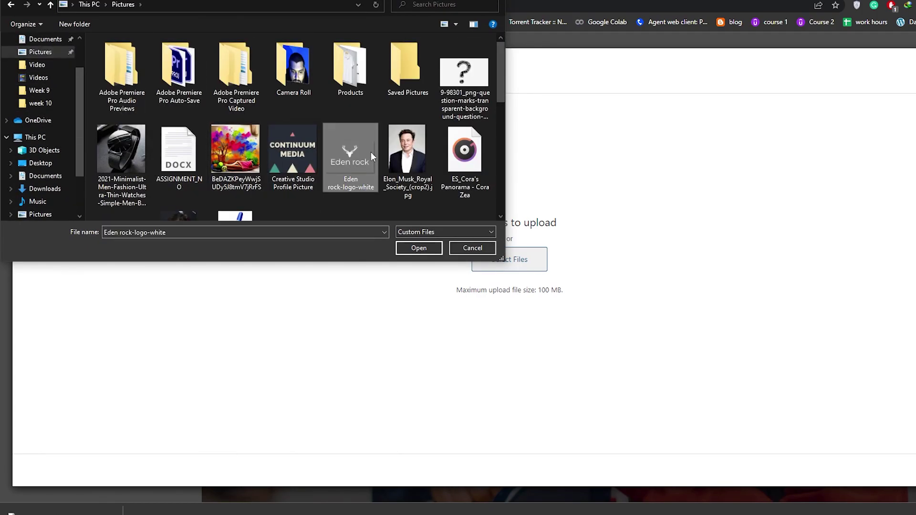
pyautogui.click(419, 248)
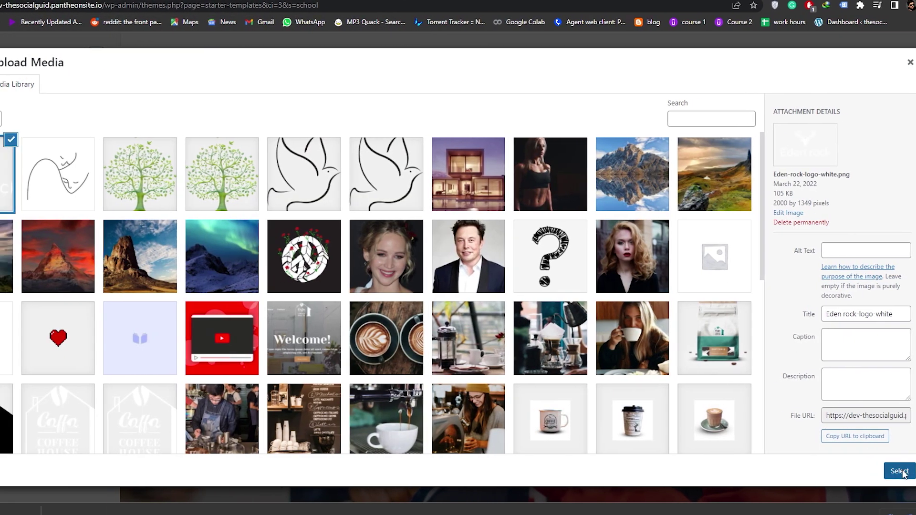
pyautogui.click(899, 471)
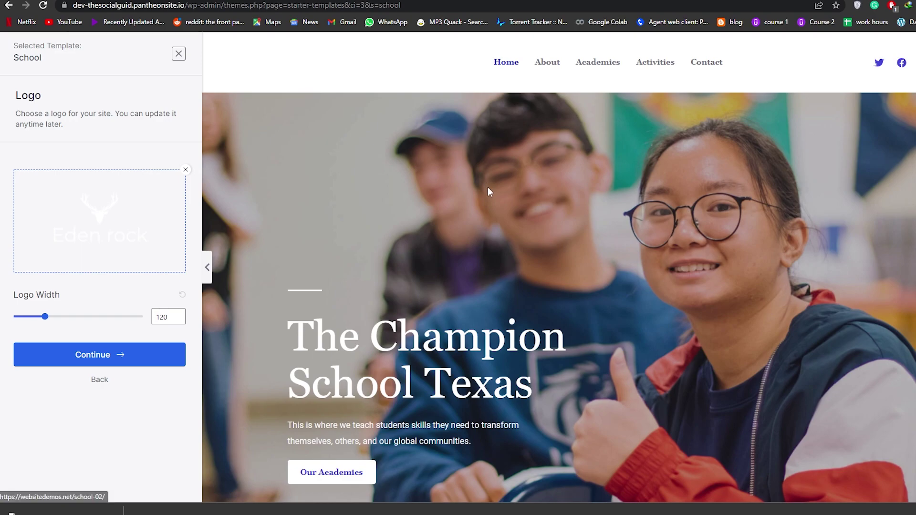
# - Download the black version of the Eden rock logo from Squarespace
pyautogui.scroll(-2, 487, 192)
pyautogui.scroll(2, 318, 74)
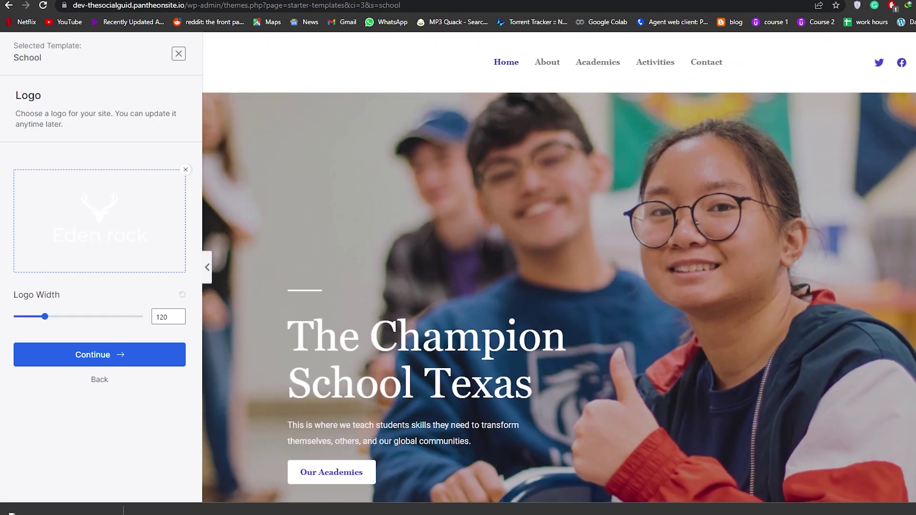
pyautogui.hotkey('ctrl', 'Tab')
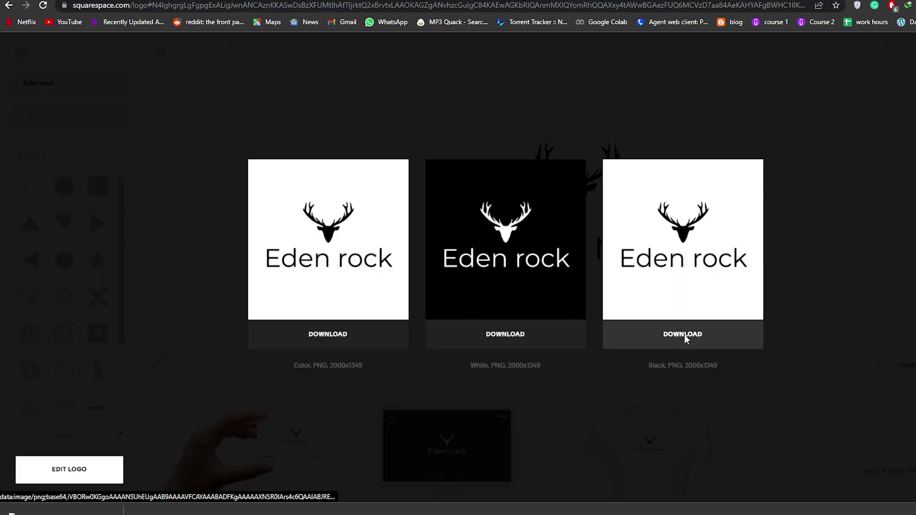
pyautogui.click(686, 339)
pyautogui.click(429, 248)
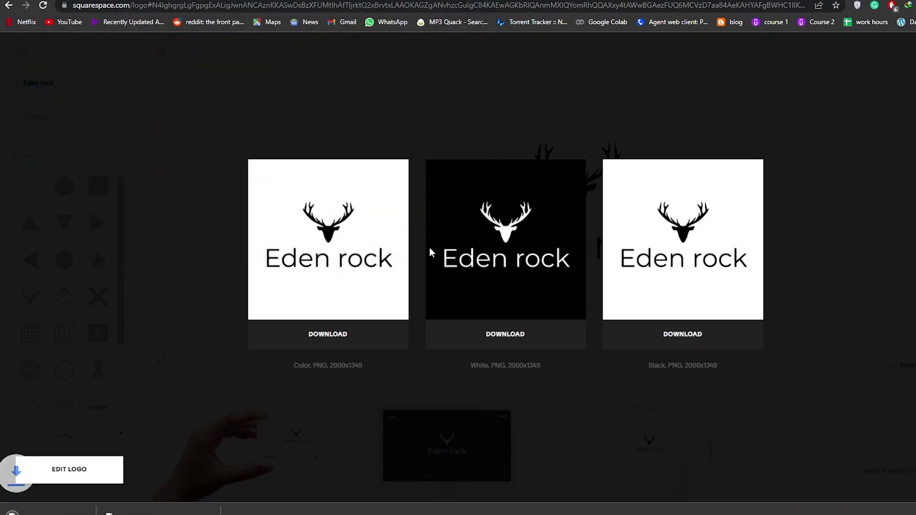
# - Replace the site logo with the uploaded Eden rock-logo-black image
pyautogui.hotkey('ctrl', 'shift', 'Tab')
pyautogui.click(122, 236)
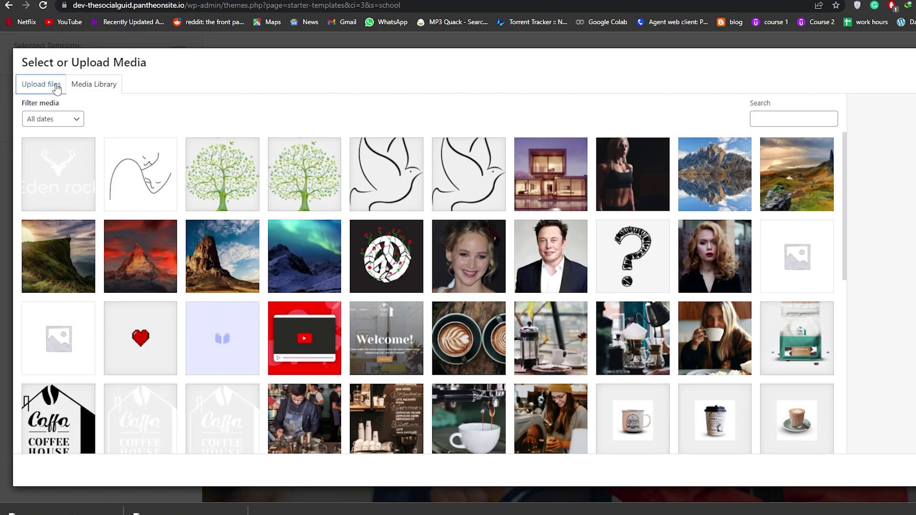
pyautogui.click(41, 84)
pyautogui.click(508, 260)
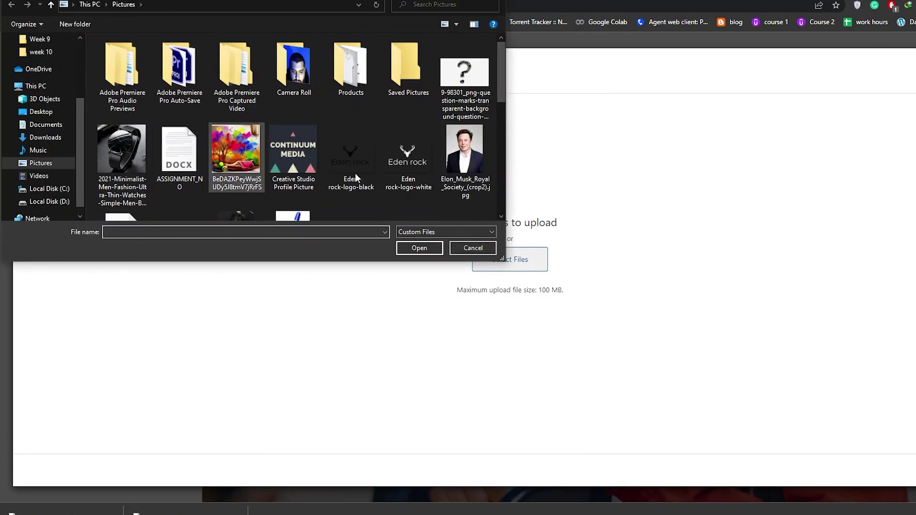
pyautogui.click(352, 150)
pyautogui.click(419, 248)
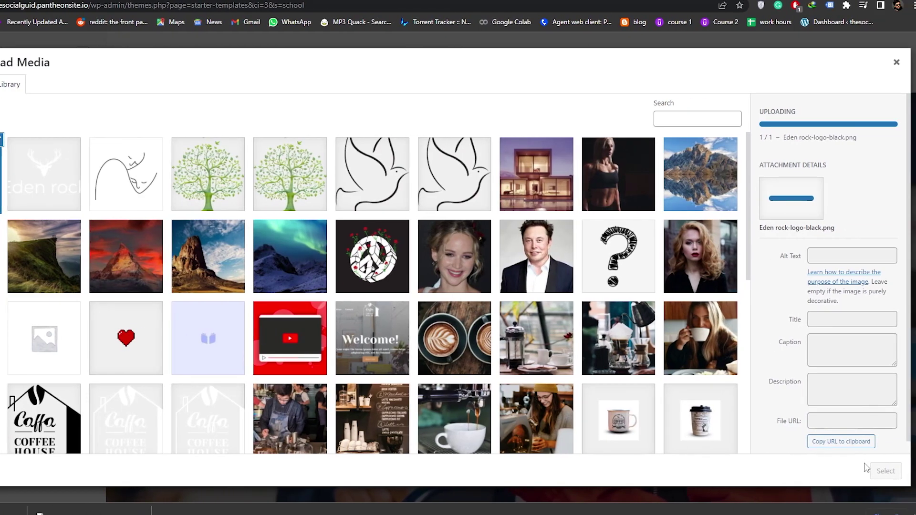
pyautogui.click(906, 471)
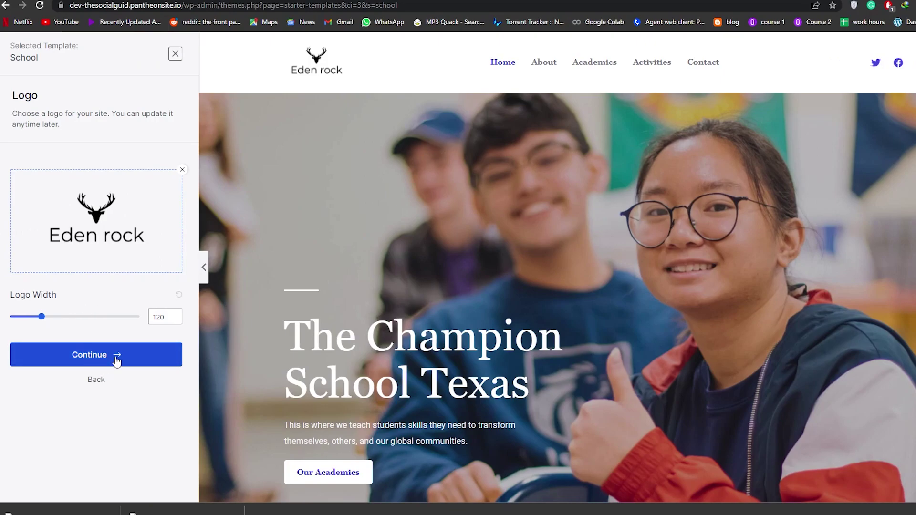
pyautogui.click(114, 356)
# - Apply the blue colour palette after trying red and green, then finish Colors & Fonts
pyautogui.click(138, 226)
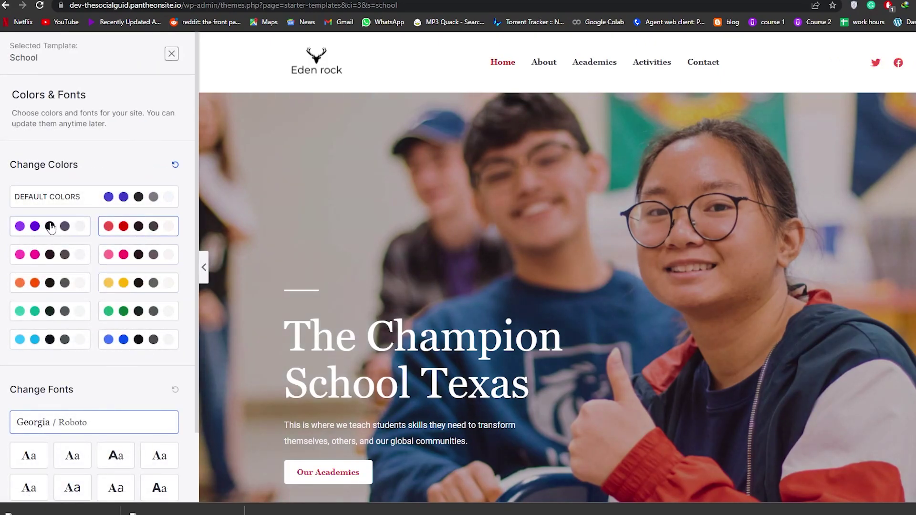
pyautogui.click(155, 319)
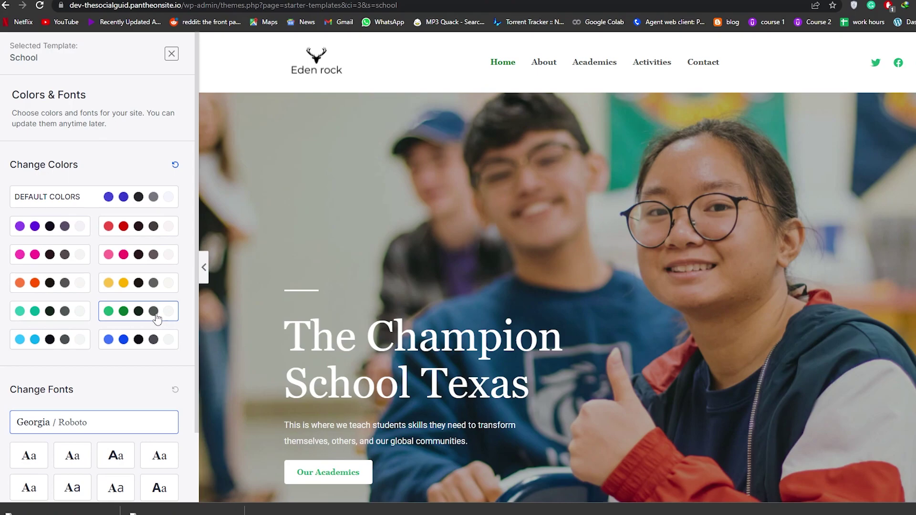
pyautogui.click(153, 351)
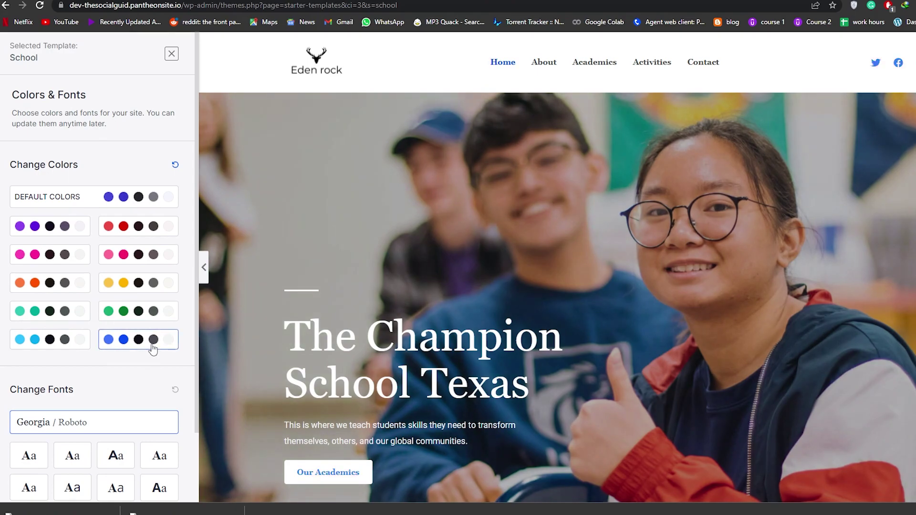
pyautogui.scroll(-15, 332, 334)
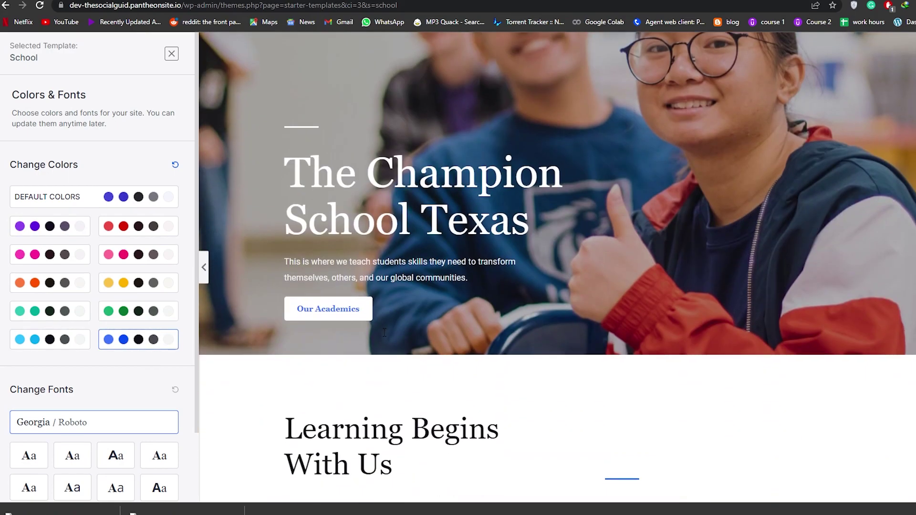
pyautogui.scroll(-2, 169, 344)
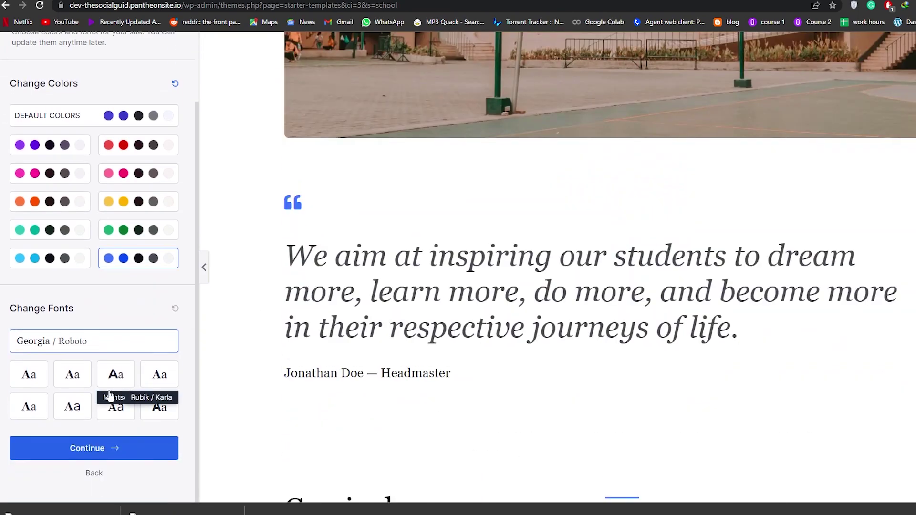
pyautogui.scroll(2, 62, 403)
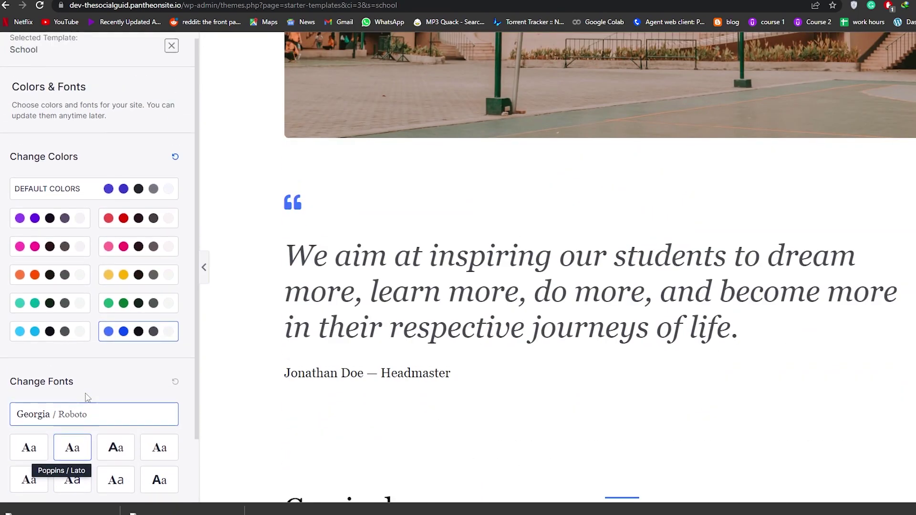
pyautogui.scroll(-2, 96, 406)
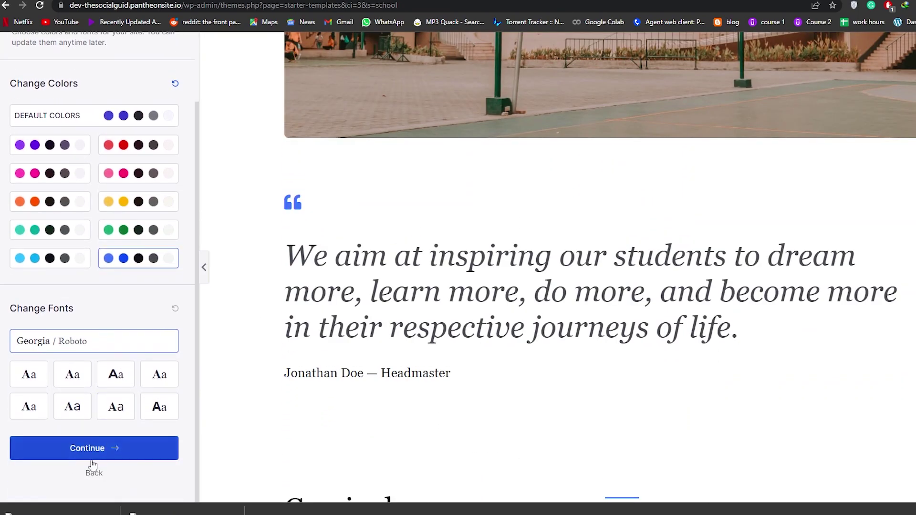
pyautogui.click(110, 451)
# - Skip the optional details and submit to build the School template website
pyautogui.click(478, 260)
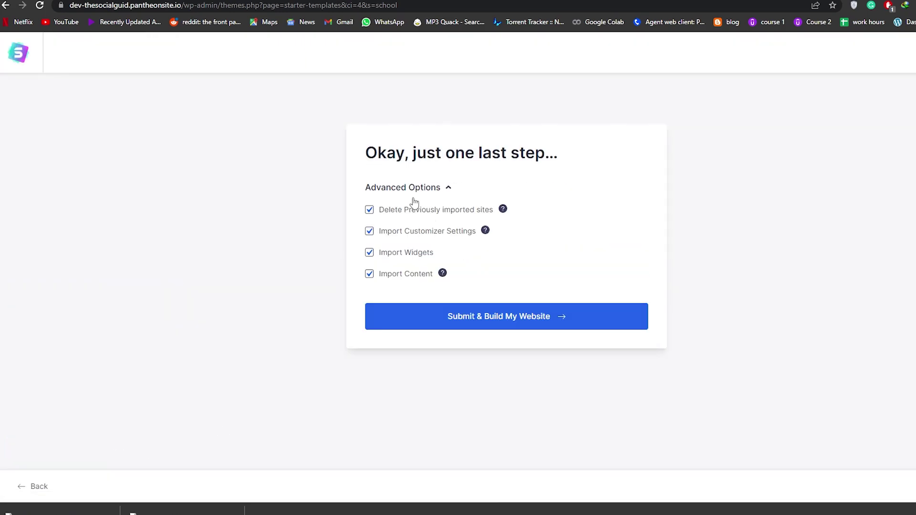
pyautogui.moveTo(365, 157); pyautogui.dragTo(572, 161)
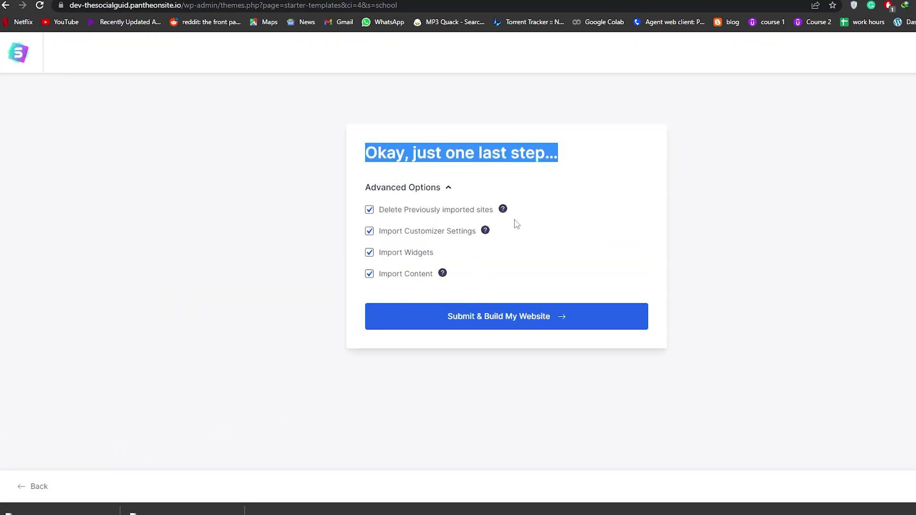
pyautogui.click(483, 323)
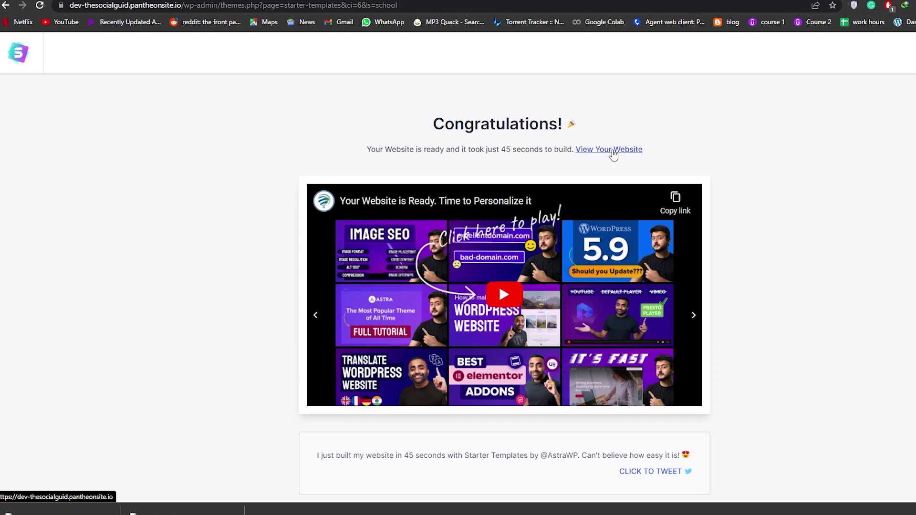
# - Open the Champion School Texas homepage in a new tab and browse its hero and curriculum sections
pyautogui.click(614, 151)
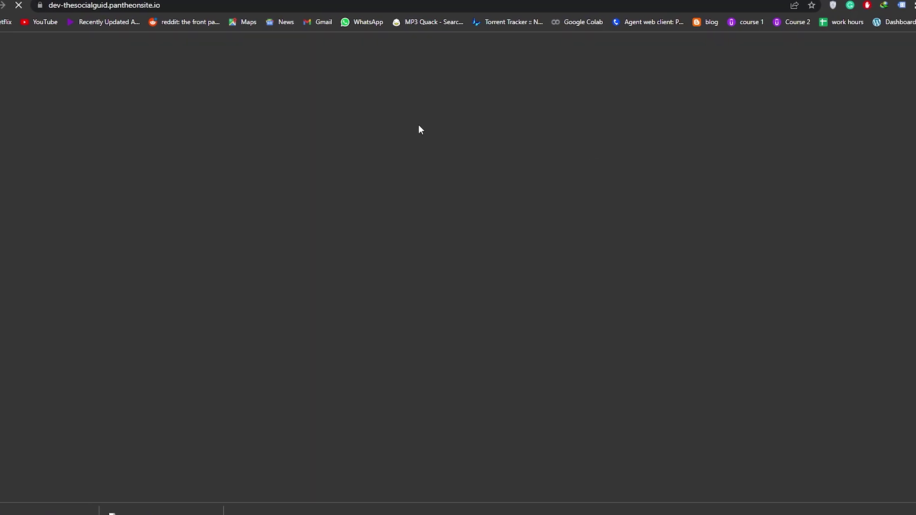
pyautogui.scroll(-10, 387, 113)
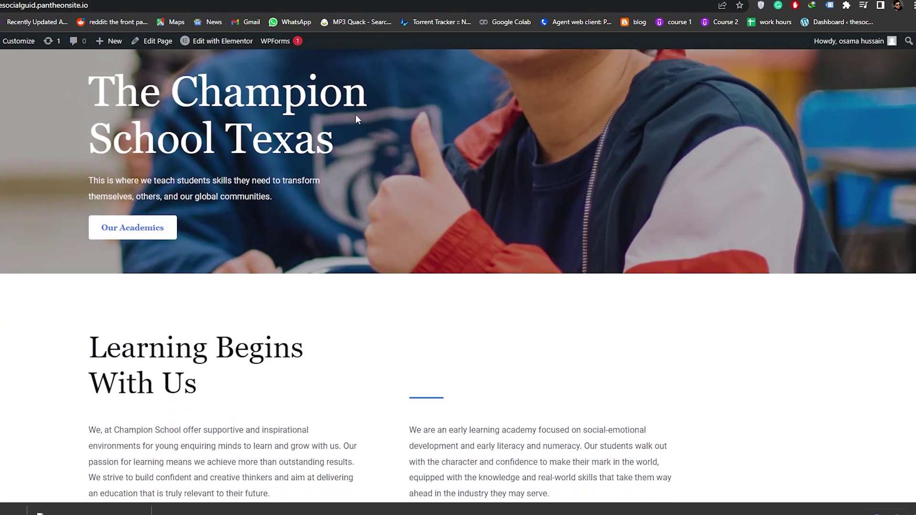
pyautogui.scroll(10, 332, 124)
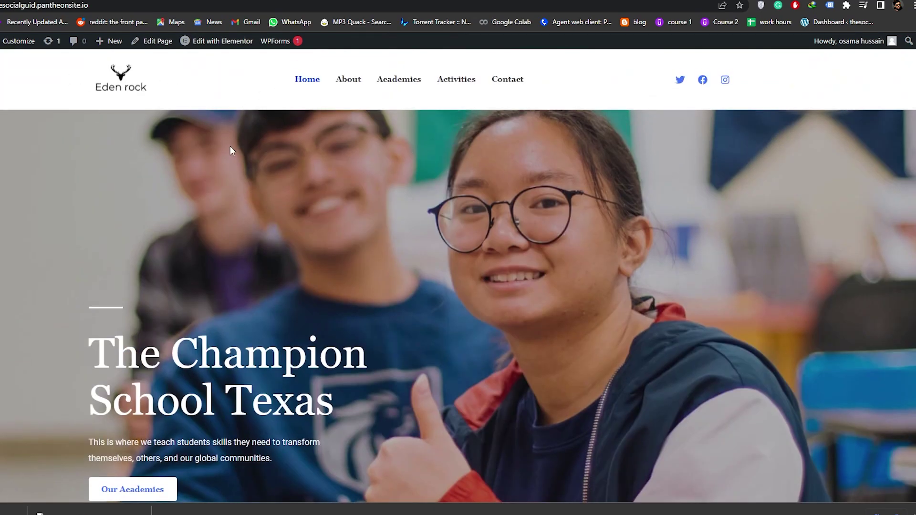
pyautogui.scroll(-14, 431, 172)
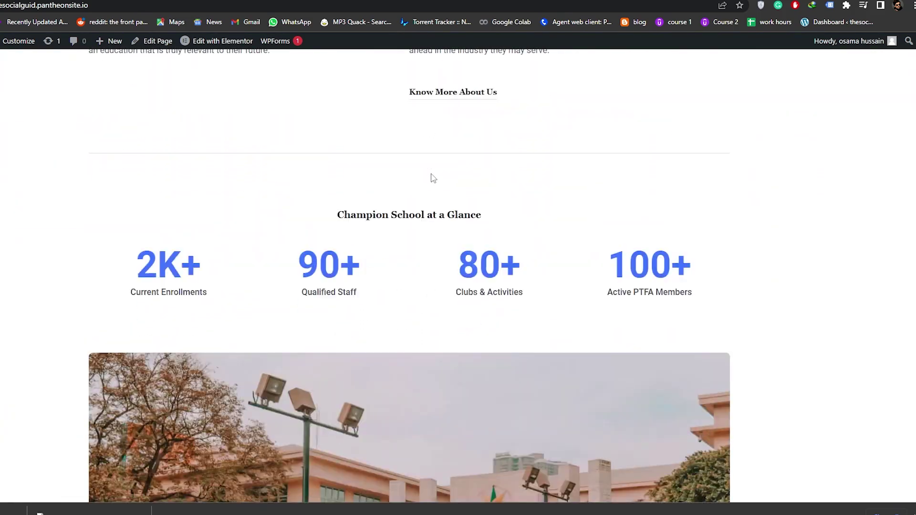
pyautogui.scroll(-20, 433, 178)
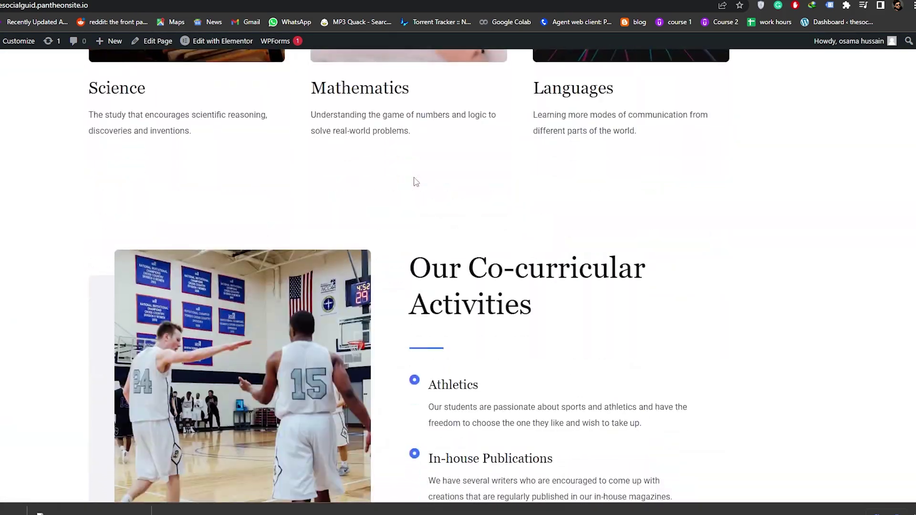
pyautogui.scroll(-13, 427, 187)
pyautogui.scroll(4, 450, 170)
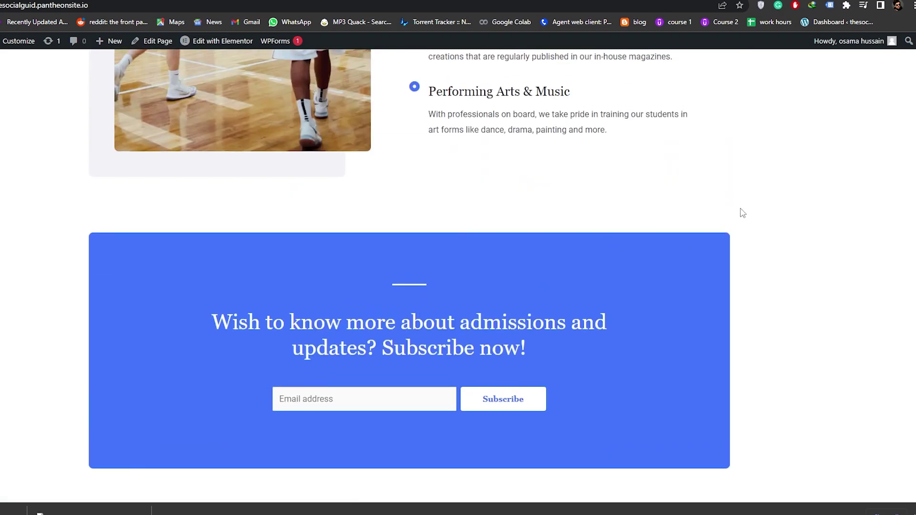
pyautogui.scroll(15, 742, 213)
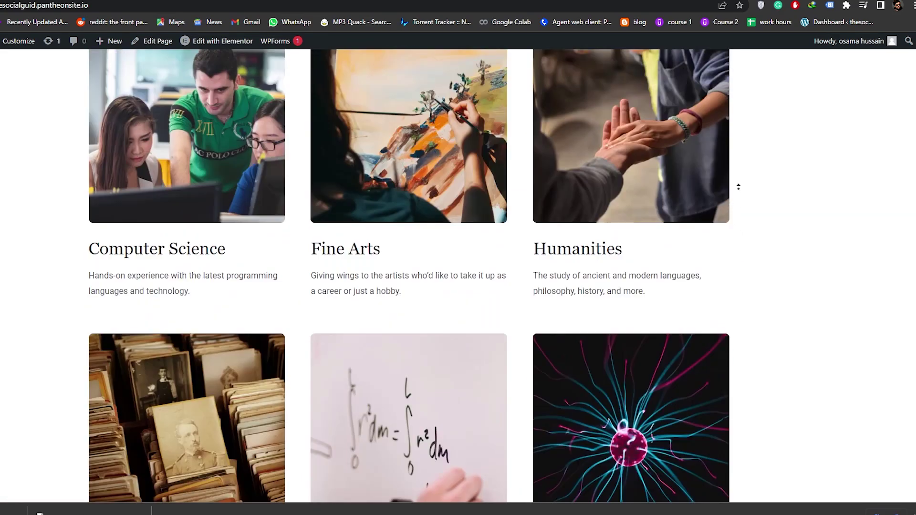
pyautogui.scroll(15, 737, 186)
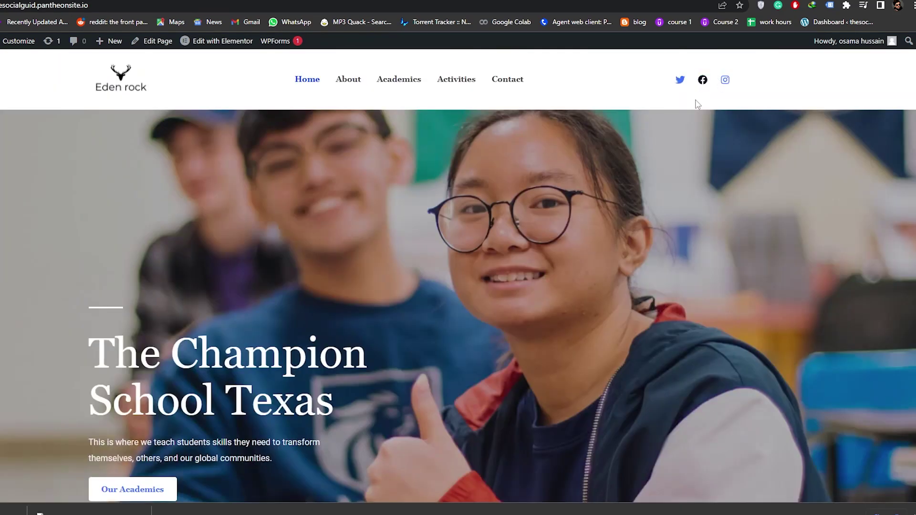
pyautogui.scroll(-18, 695, 102)
pyautogui.scroll(-8, 622, 282)
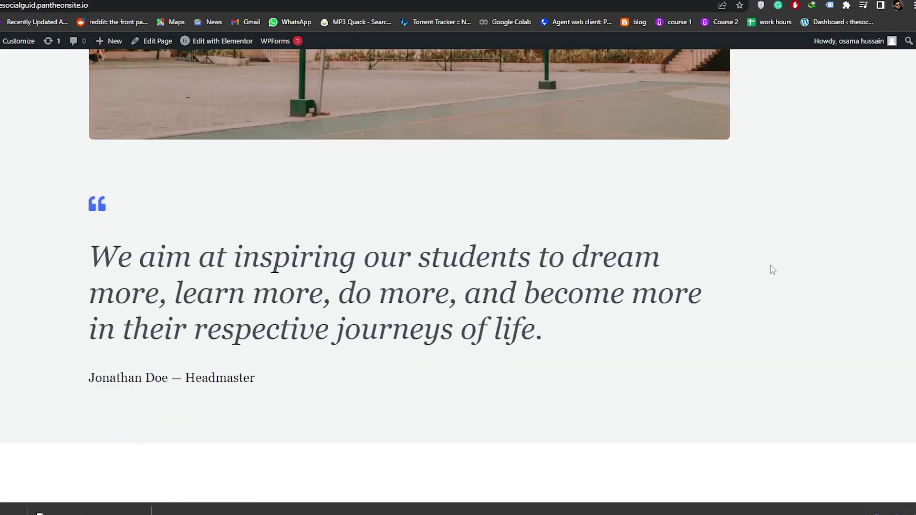
pyautogui.scroll(-8, 766, 269)
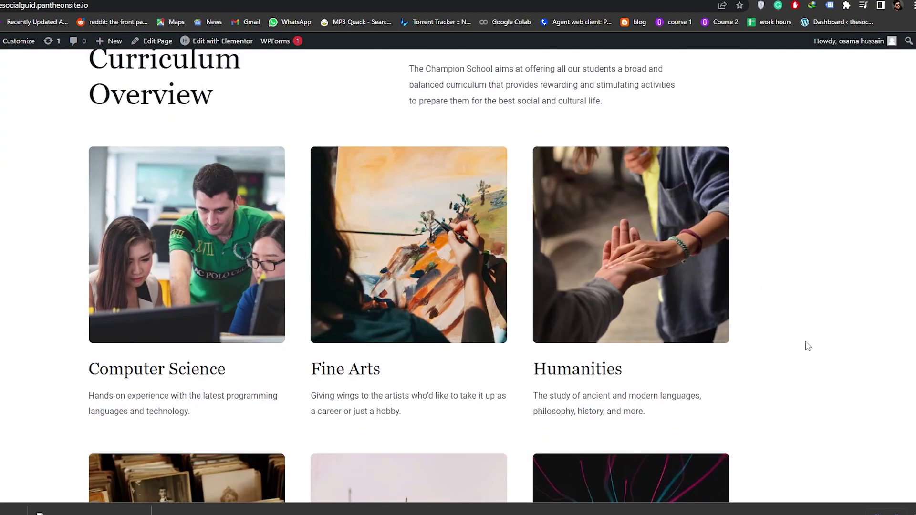
pyautogui.scroll(20, 307, 280)
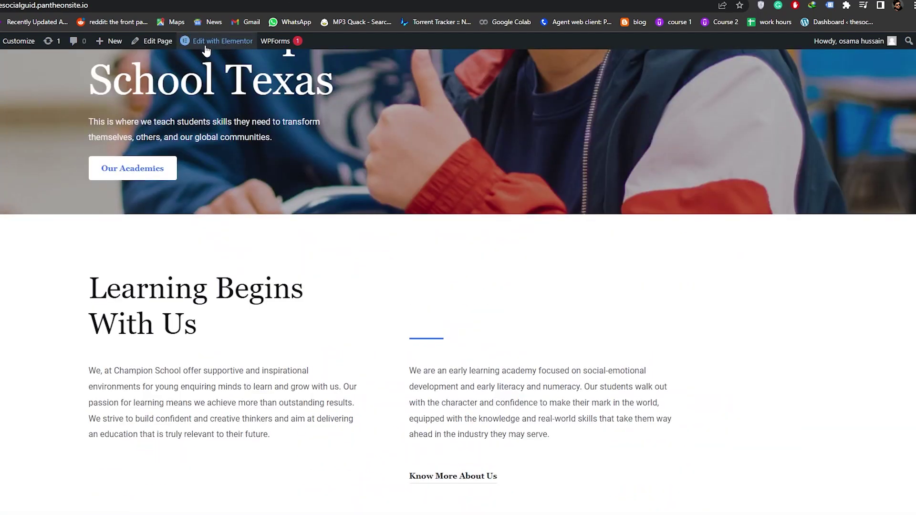
pyautogui.moveTo(212, 48)
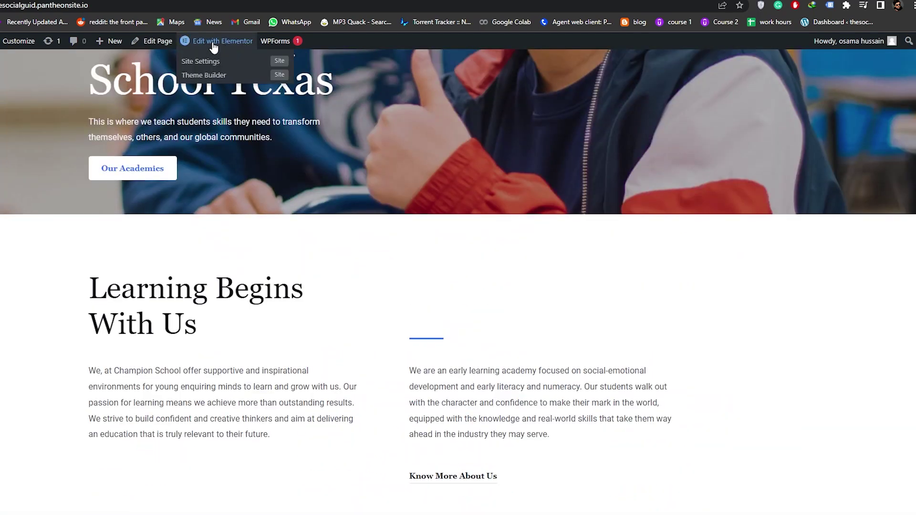
# - Open the homepage in the Elementor editor and look over the page
pyautogui.click(214, 46)
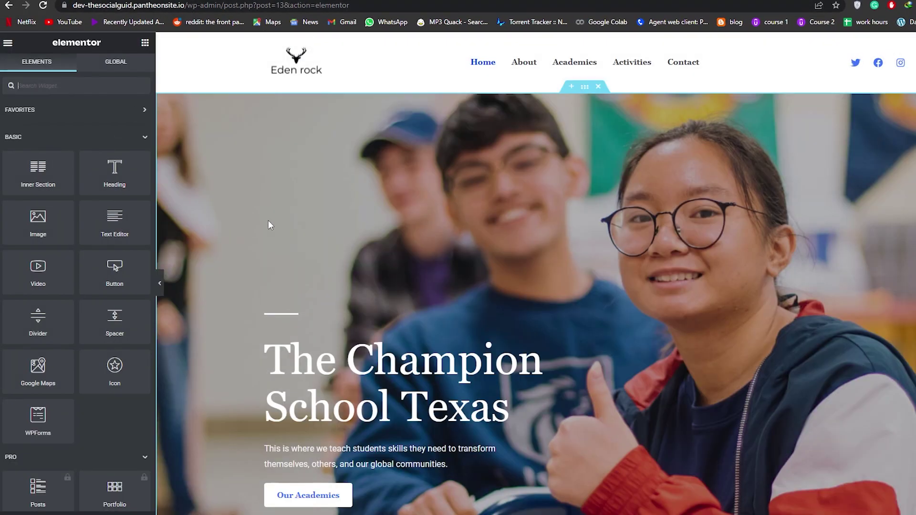
pyautogui.scroll(-4, 470, 193)
pyautogui.scroll(4, 749, 223)
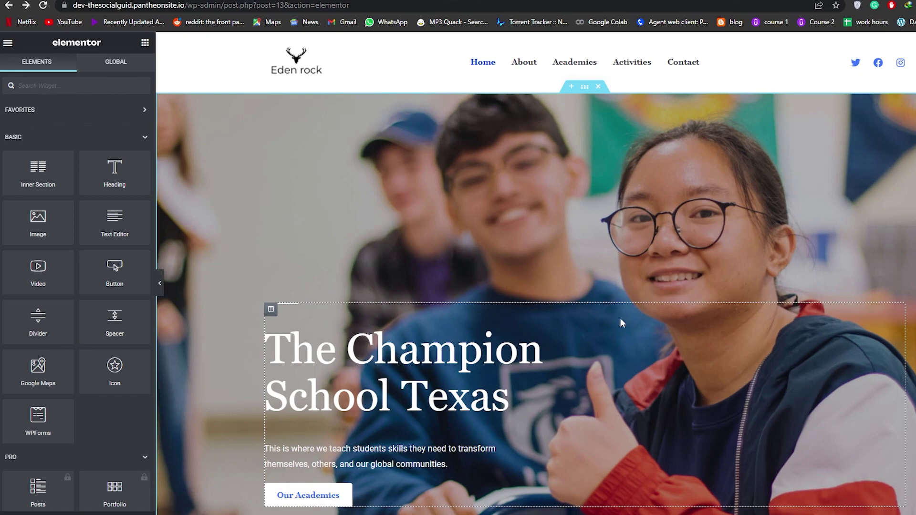
pyautogui.scroll(-4, 622, 321)
pyautogui.scroll(-1, 279, 334)
pyautogui.scroll(4, 280, 323)
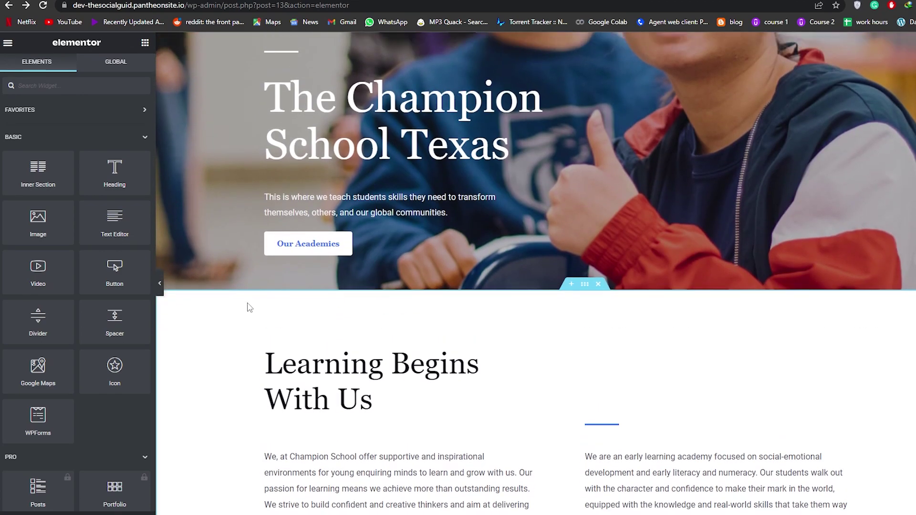
pyautogui.scroll(1, 388, 153)
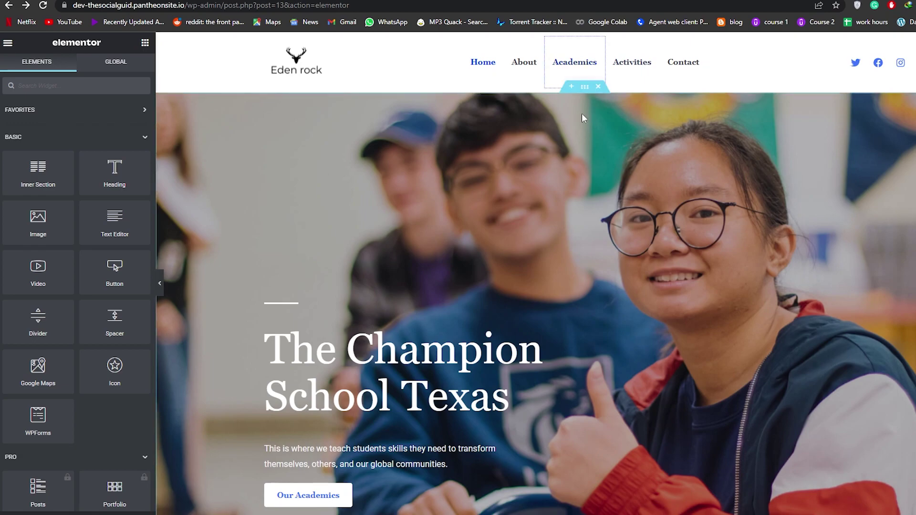
# - Set the hero section's hover background transition duration to 0.8
pyautogui.click(584, 86)
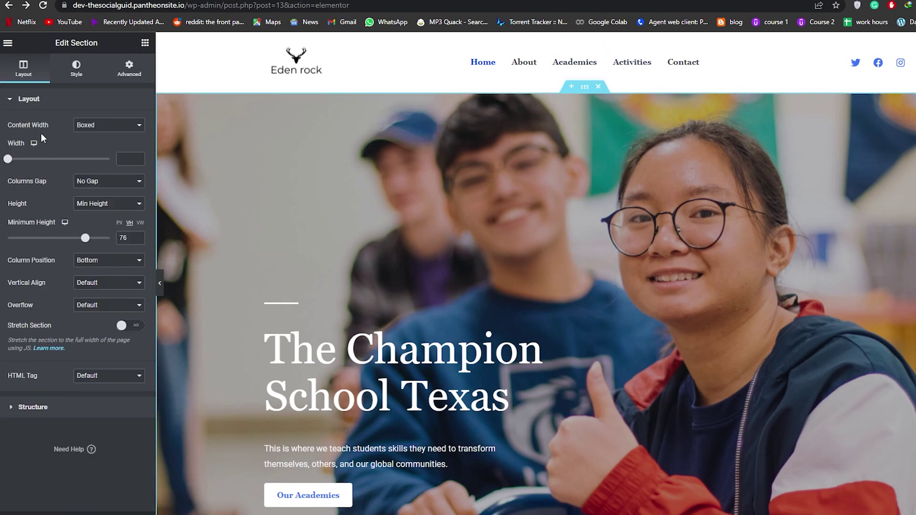
pyautogui.click(74, 81)
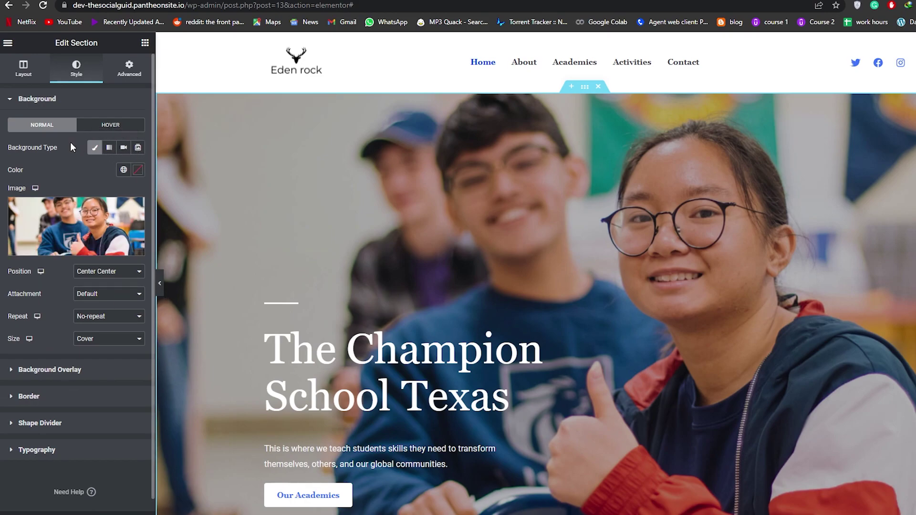
pyautogui.click(100, 125)
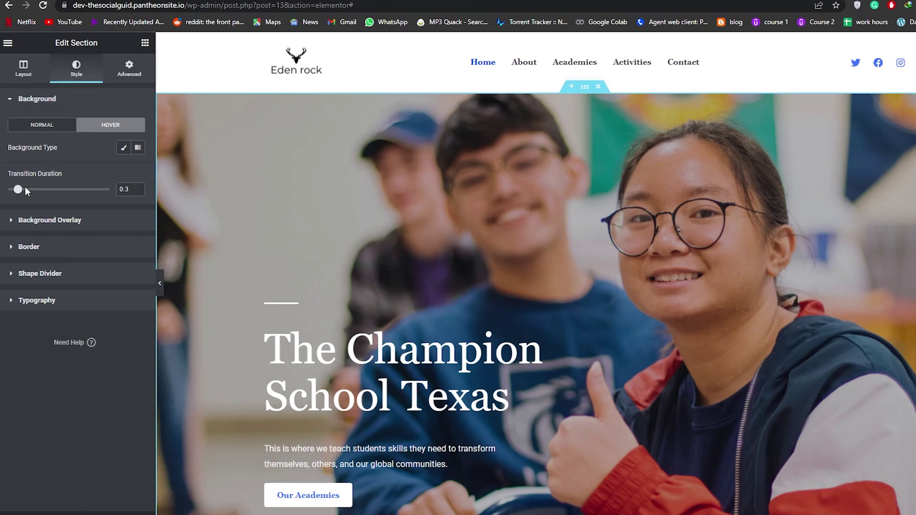
pyautogui.moveTo(19, 190); pyautogui.dragTo(33, 191)
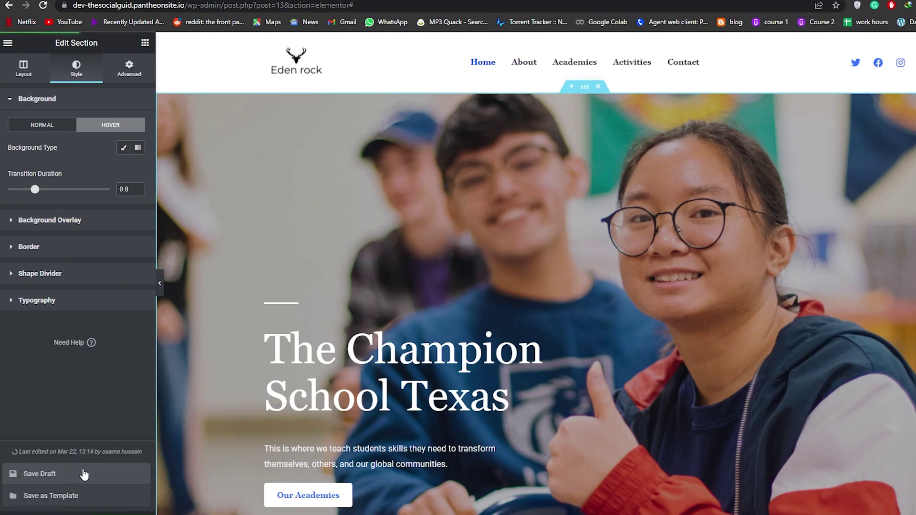
pyautogui.click(7, 43)
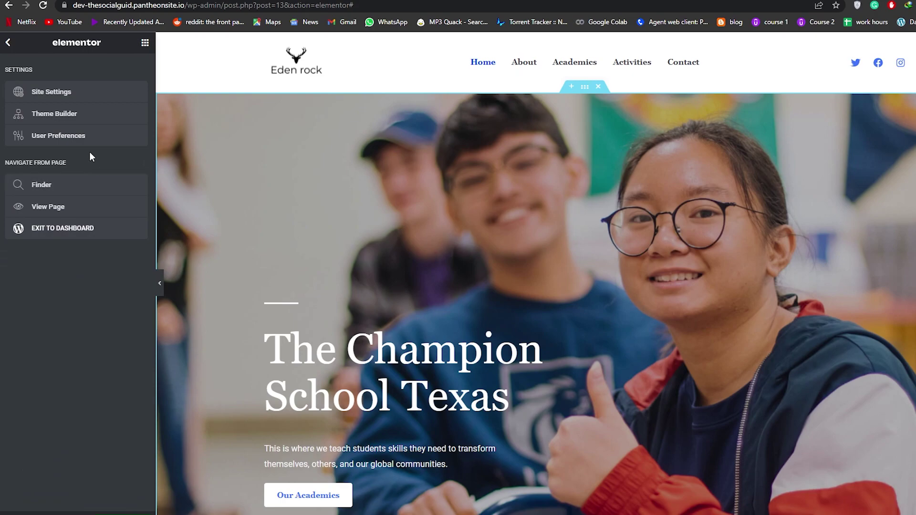
# - Return to the widget library and start a new section in the empty area, cancelling the layout choice
pyautogui.press('Escape')
pyautogui.scroll(-3, 501, 213)
pyautogui.scroll(-20, 482, 252)
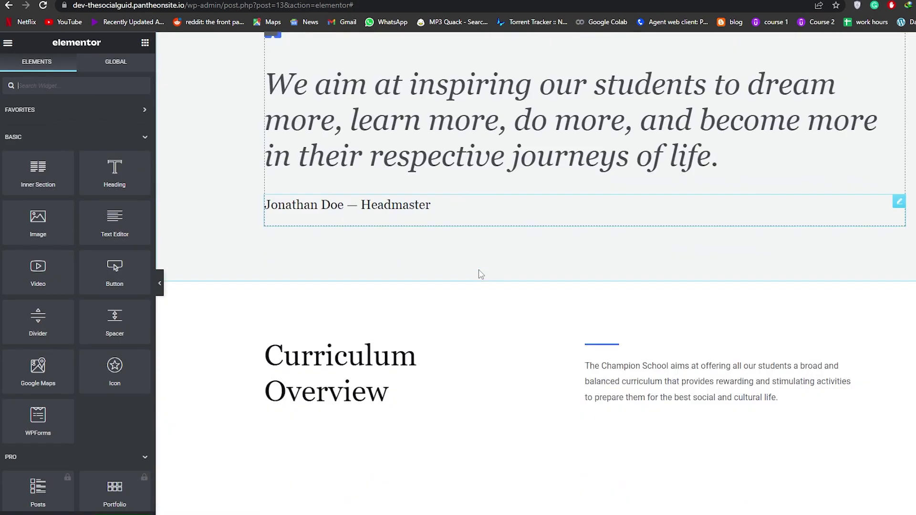
pyautogui.scroll(-11, 483, 270)
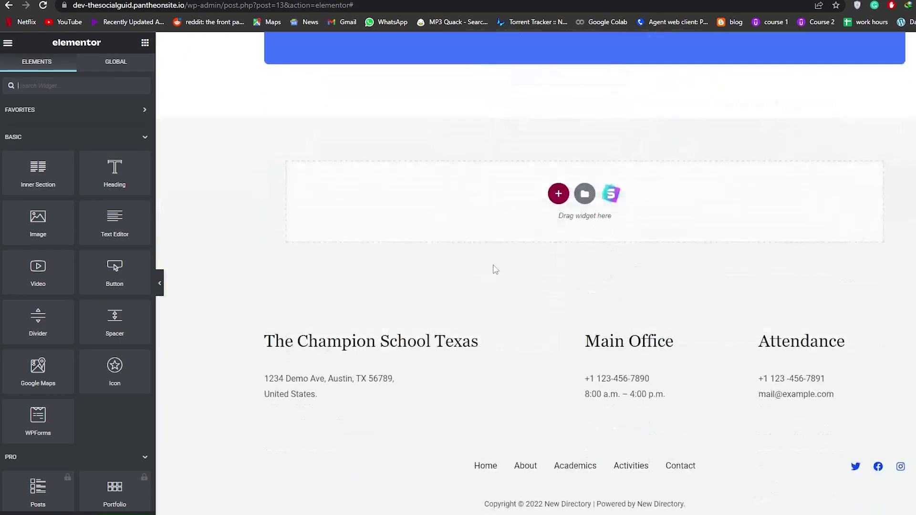
pyautogui.scroll(3, 594, 302)
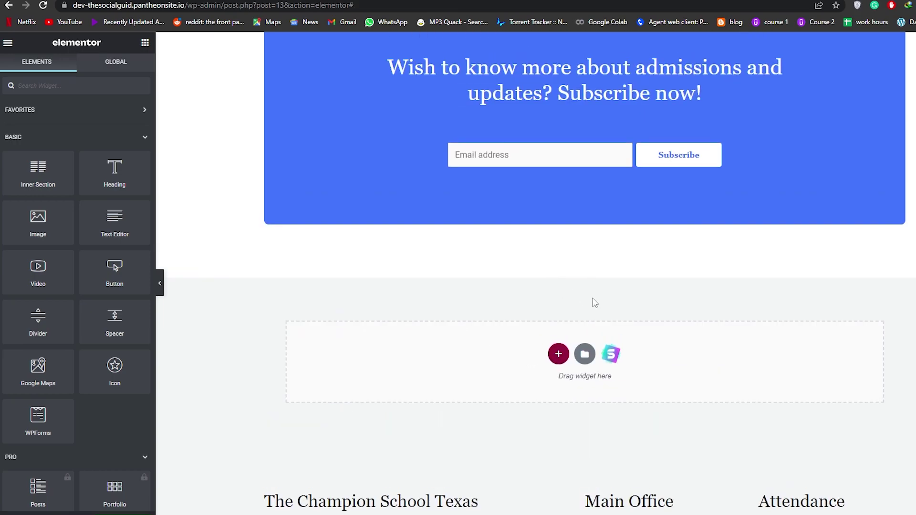
pyautogui.click(558, 354)
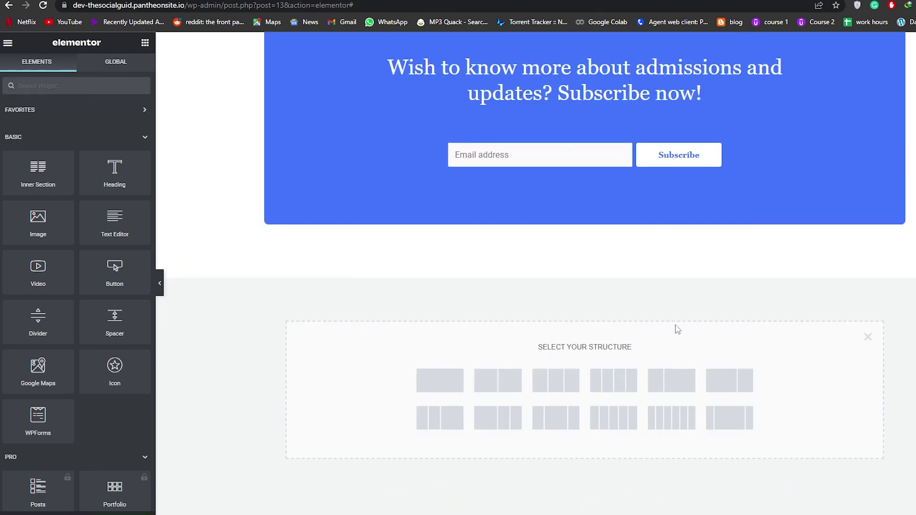
pyautogui.click(867, 337)
# - Browse the widget list and collapse the PRO widget group
pyautogui.scroll(-1, 75, 316)
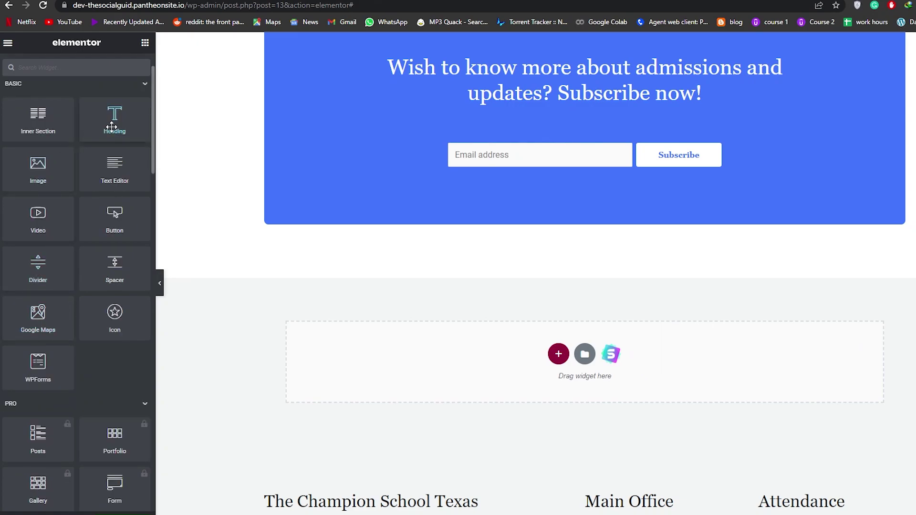
pyautogui.scroll(-2, 48, 374)
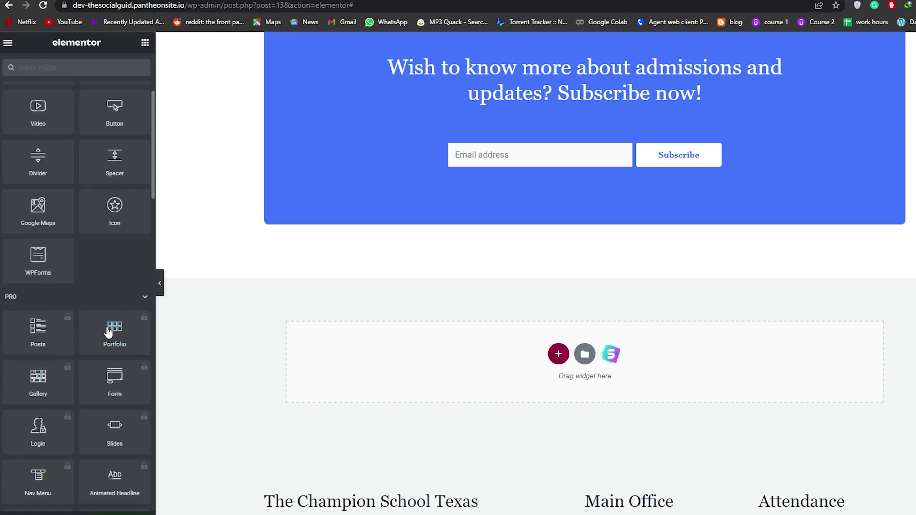
pyautogui.scroll(-2, 108, 328)
pyautogui.scroll(-5, 111, 329)
pyautogui.scroll(4, 113, 329)
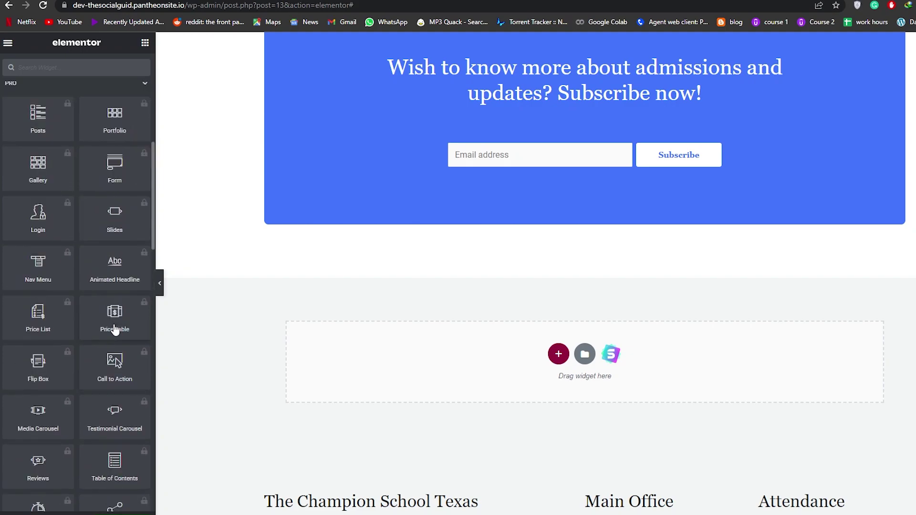
pyautogui.scroll(5, 114, 329)
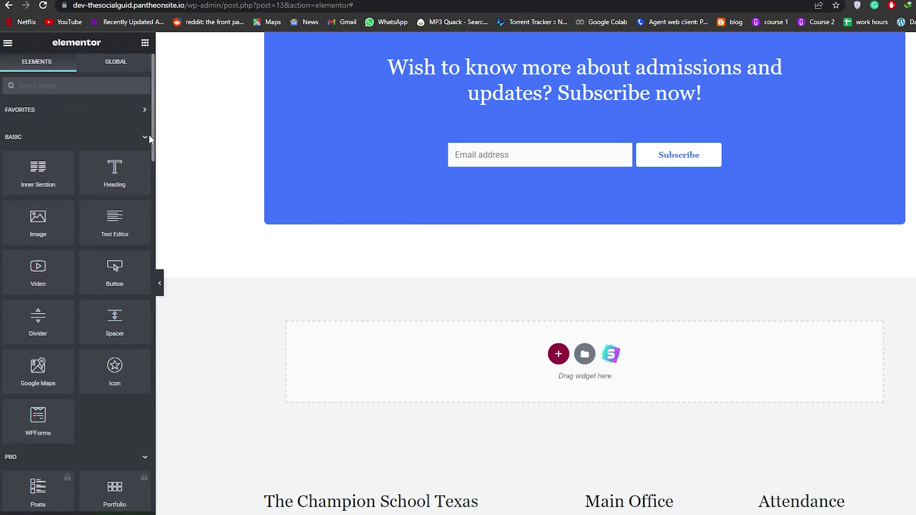
pyautogui.scroll(-9, 149, 135)
pyautogui.scroll(3, 140, 151)
pyautogui.click(143, 152)
pyautogui.scroll(-3, 119, 286)
pyautogui.scroll(4, 99, 442)
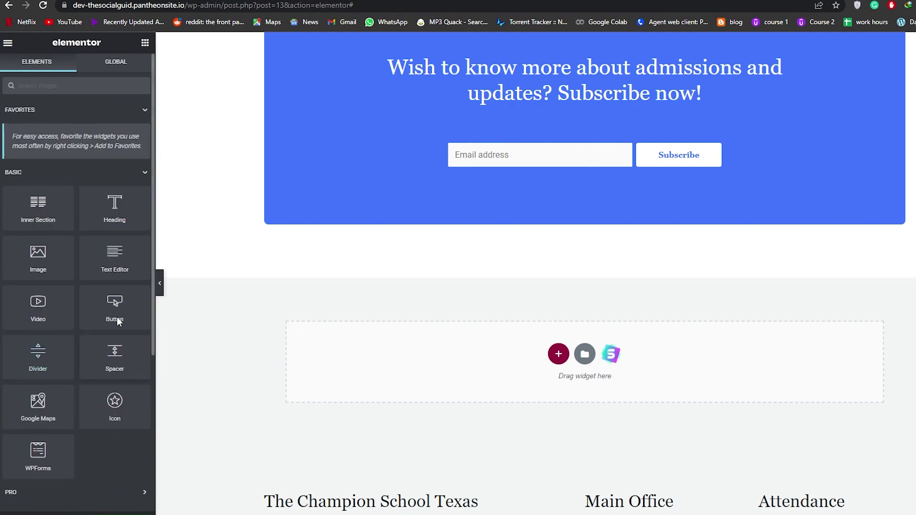
# - Exit Elementor to the dashboard, discarding unsaved changes, and go to All Pages
pyautogui.click(7, 43)
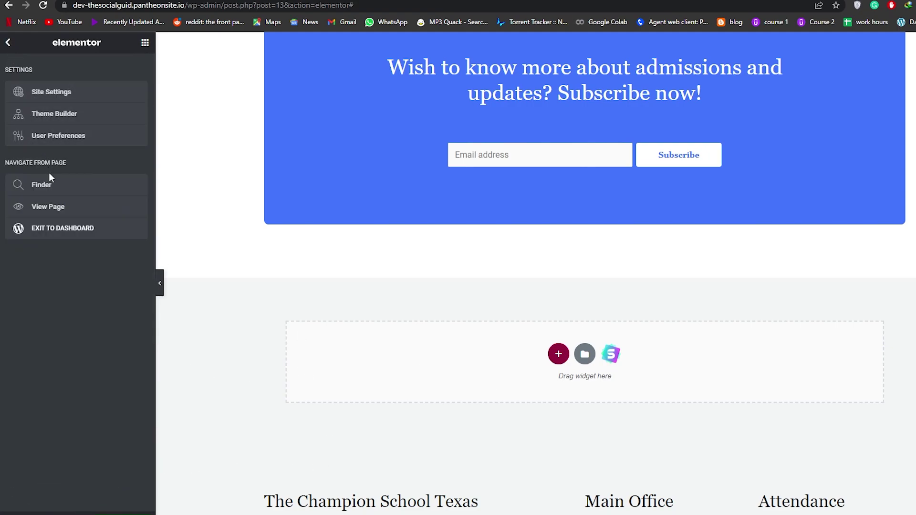
pyautogui.click(56, 233)
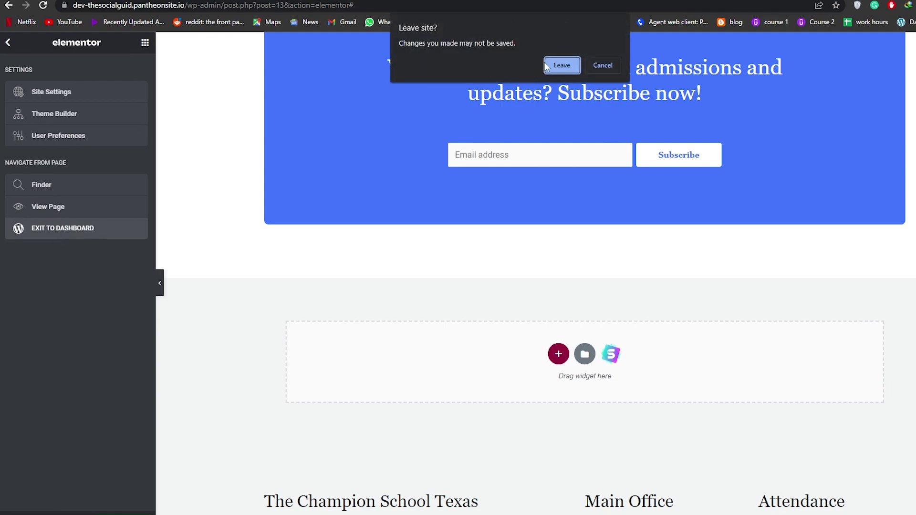
pyautogui.click(561, 65)
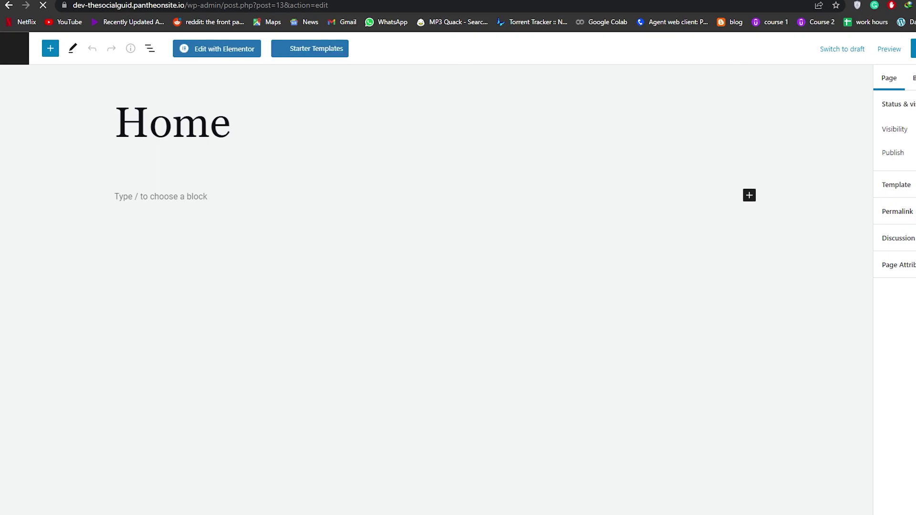
pyautogui.click(23, 54)
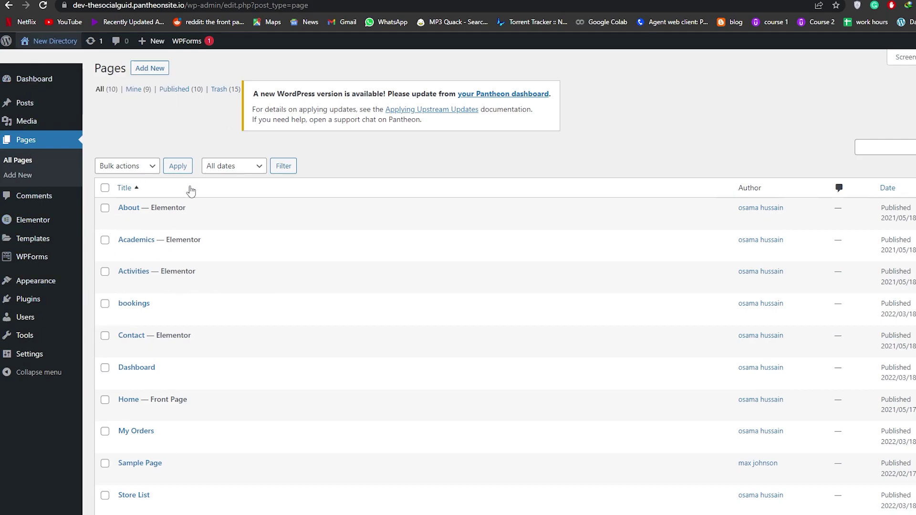
# - Go to Plugins > Add New to see the featured plugins
pyautogui.scroll(-1, 86, 200)
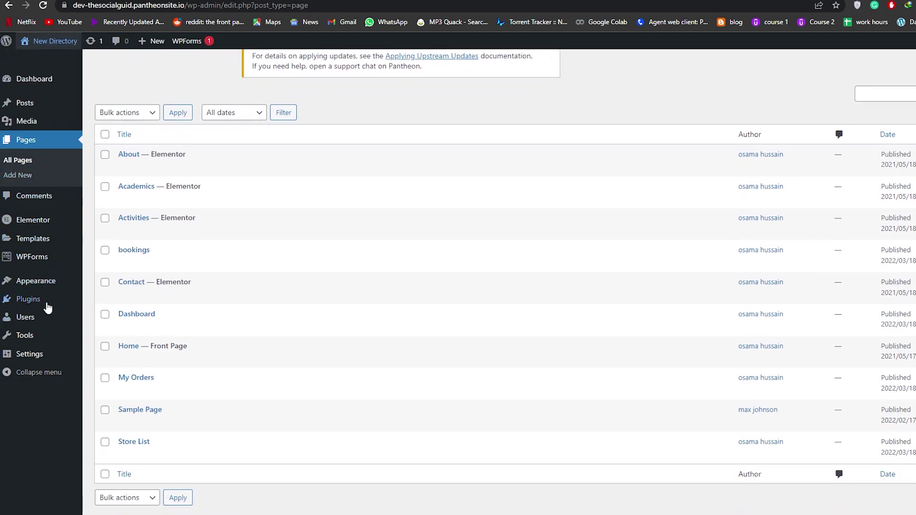
pyautogui.moveTo(46, 305)
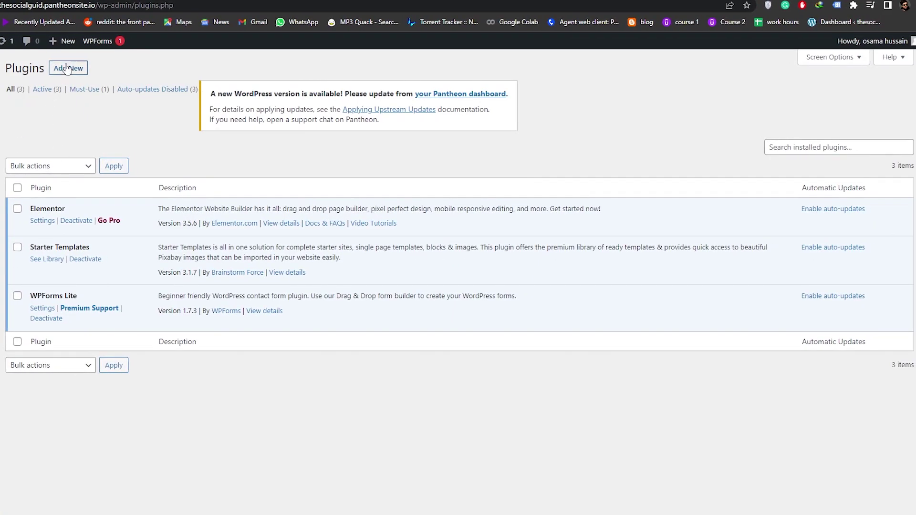
pyautogui.click(67, 68)
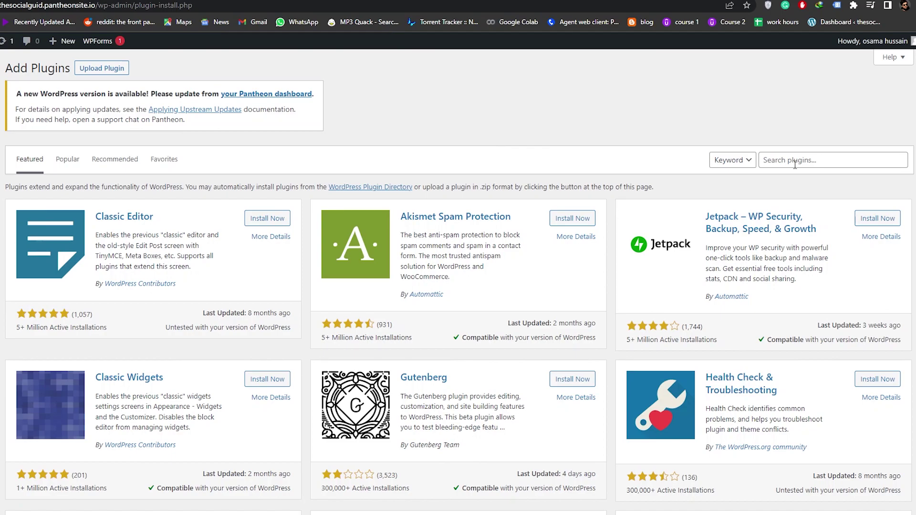
# - Search the plugin directory for 'school management'
pyautogui.click(795, 165)
pyautogui.write('m')
pyautogui.press('BackSpace')
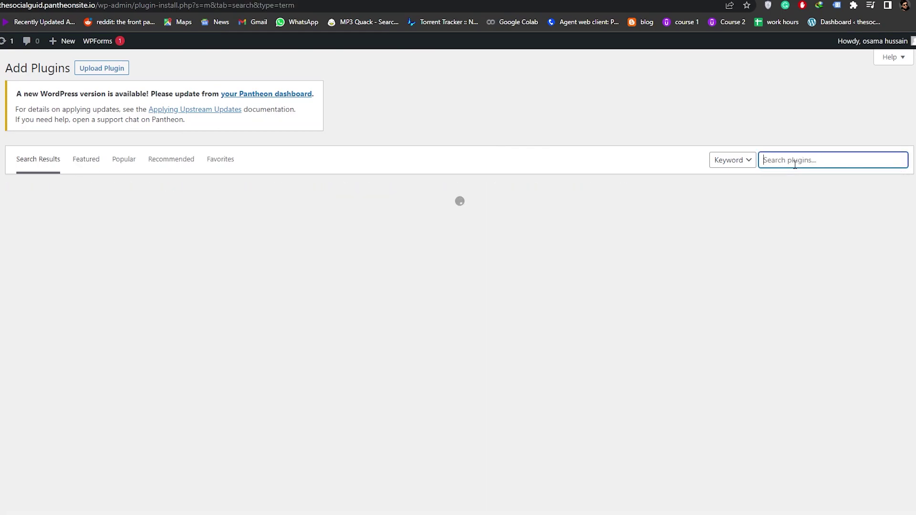
pyautogui.write('school management')
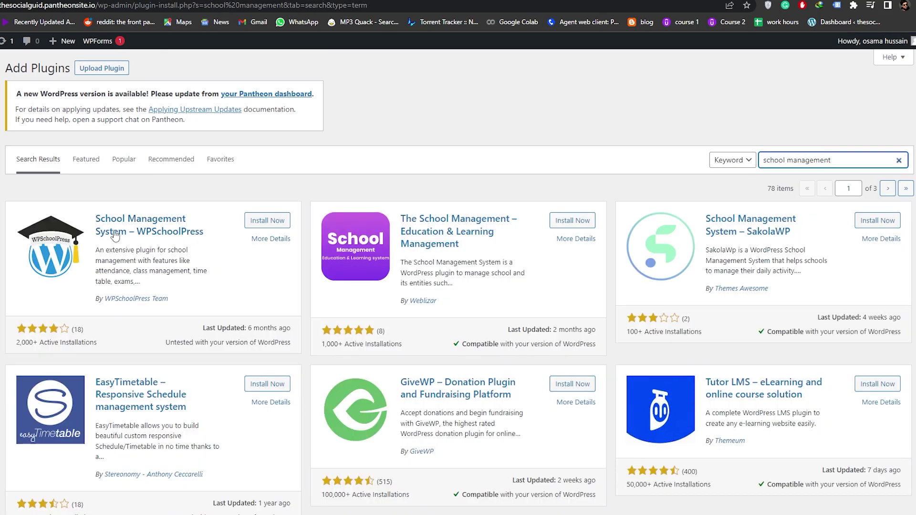
pyautogui.moveTo(94, 217); pyautogui.dragTo(208, 229)
pyautogui.click(123, 306)
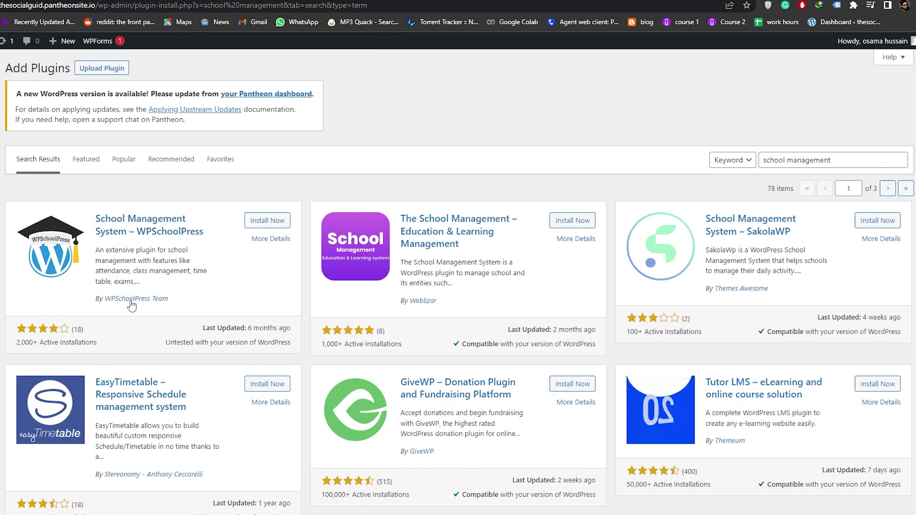
# - Install and activate the School Management System – WPSchoolPress plugin
pyautogui.click(262, 225)
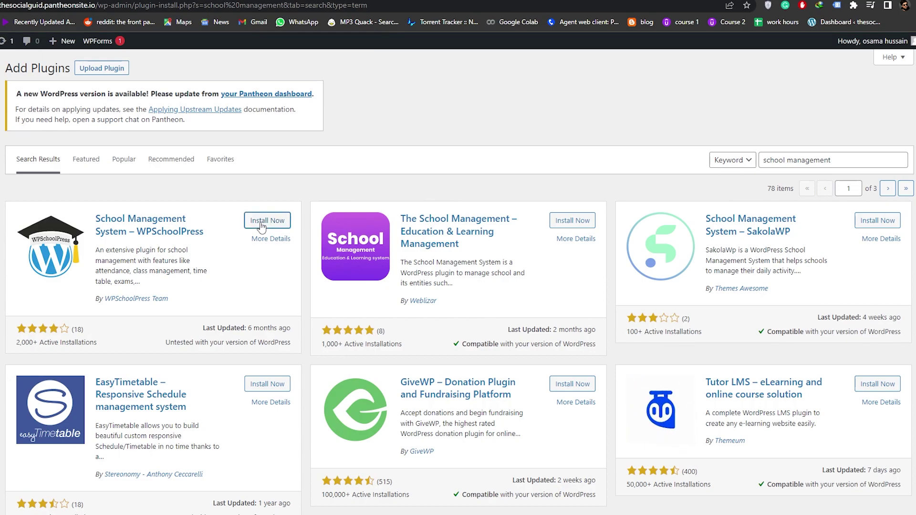
pyautogui.click(263, 223)
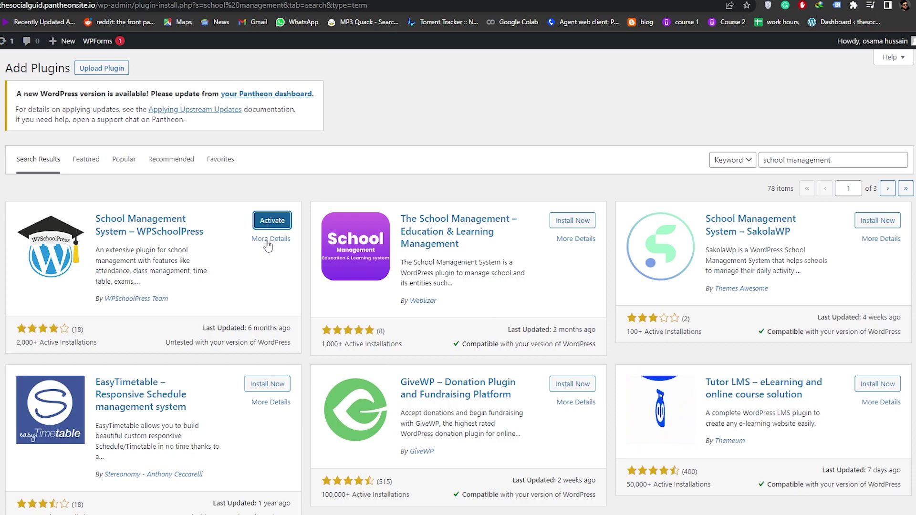
pyautogui.click(278, 220)
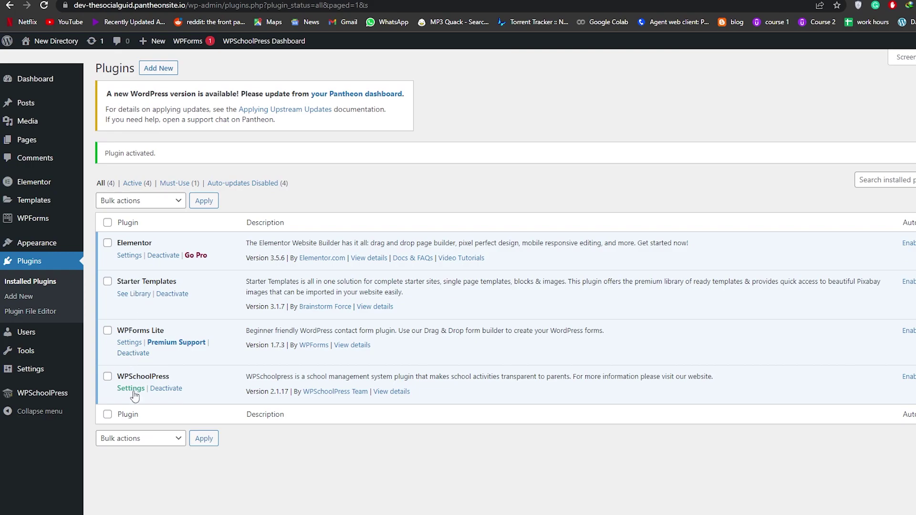
# - Open WPSchoolPress > Dashboard from the admin sidebar
pyautogui.scroll(-2, 143, 372)
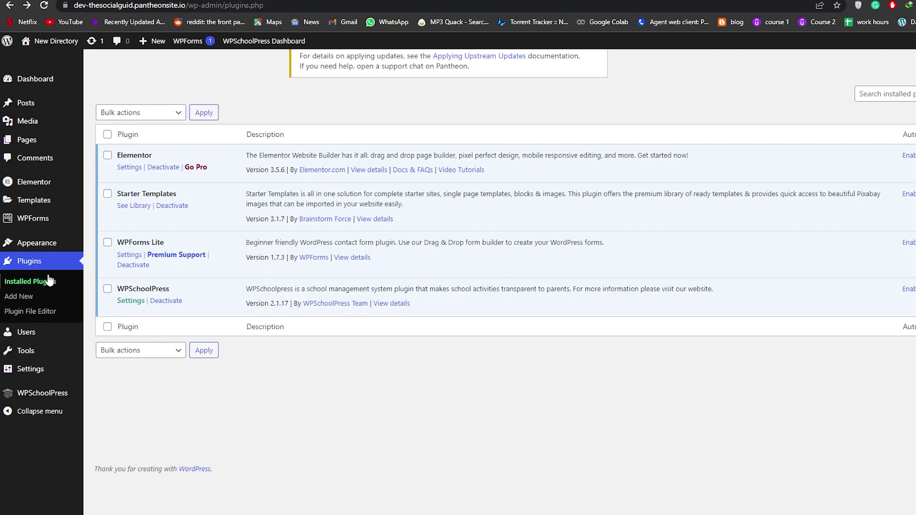
pyautogui.moveTo(24, 400)
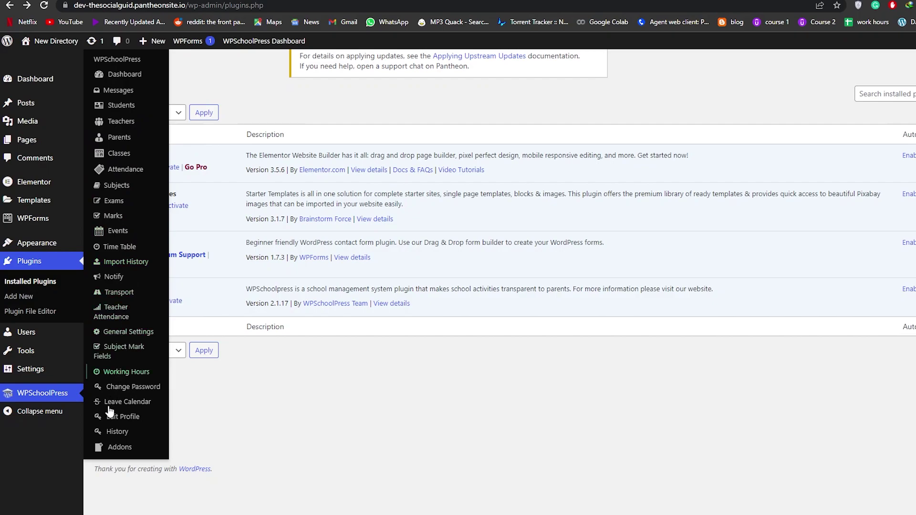
pyautogui.click(125, 76)
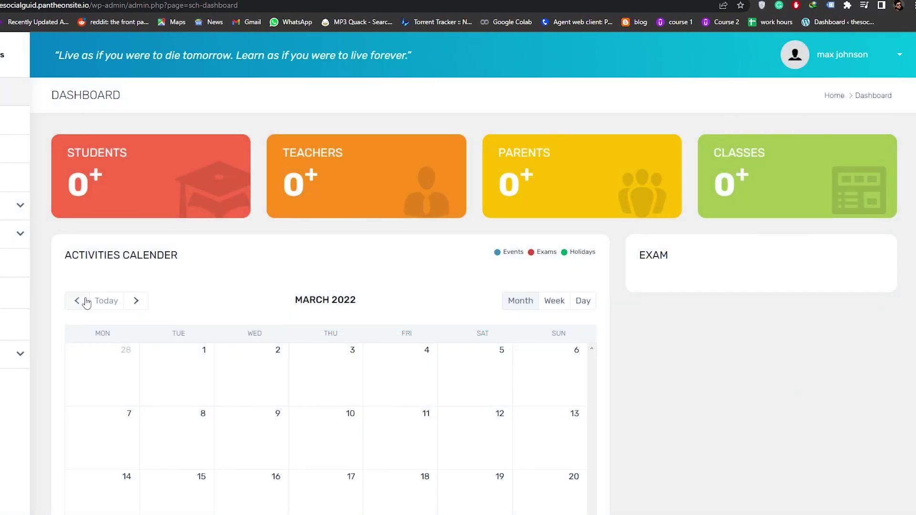
# - Expand the Attendance, Classes and General Settings sections of the school menu
pyautogui.scroll(-1, 253, 306)
pyautogui.scroll(1, 123, 114)
pyautogui.scroll(-3, 681, 206)
pyautogui.scroll(1, 505, 150)
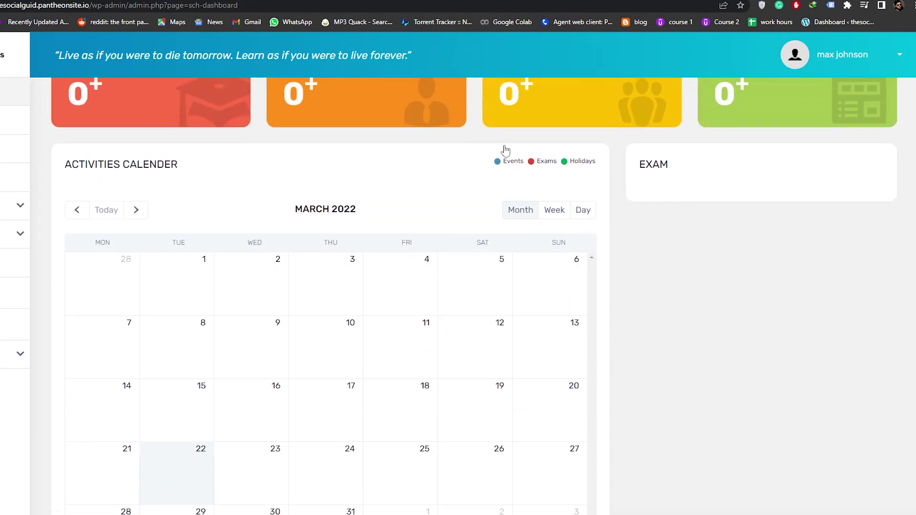
pyautogui.scroll(1, 506, 149)
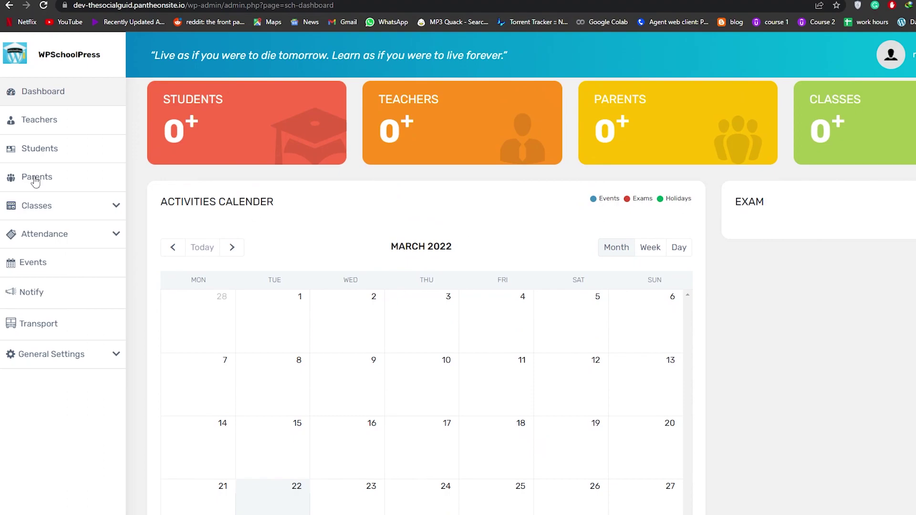
pyautogui.click(108, 237)
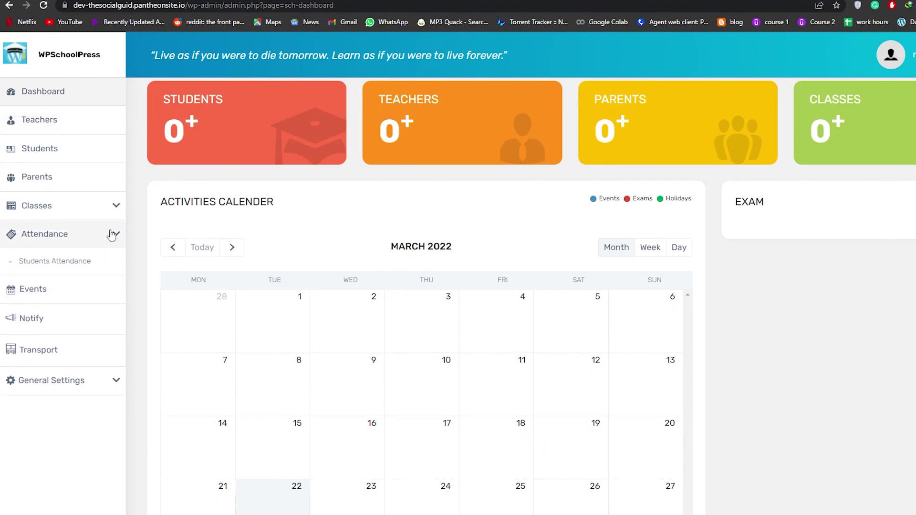
pyautogui.click(113, 216)
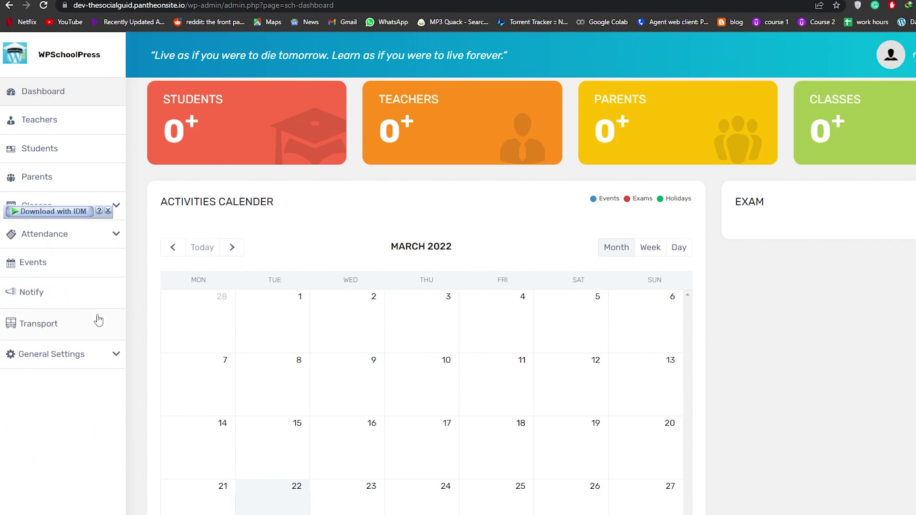
pyautogui.click(113, 359)
pyautogui.click(113, 361)
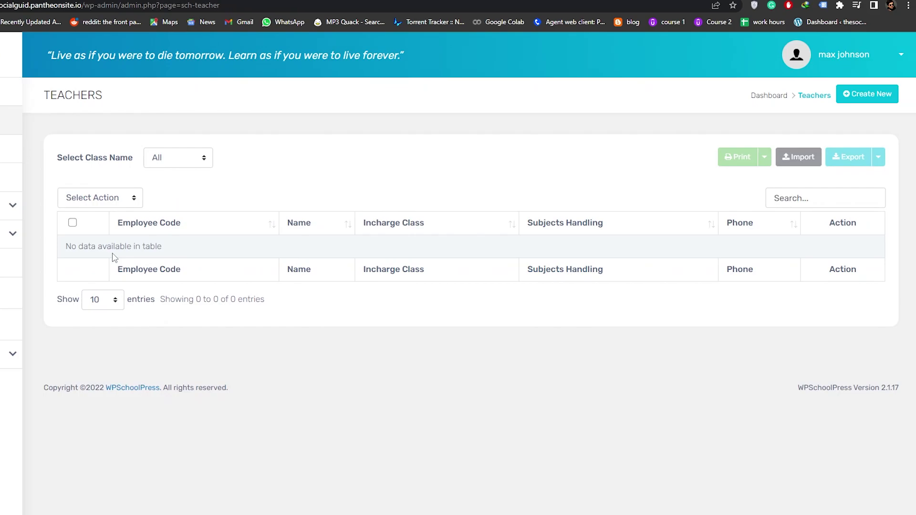
# - Open the Create New teacher form, review its sections and try submitting it empty
pyautogui.click(871, 97)
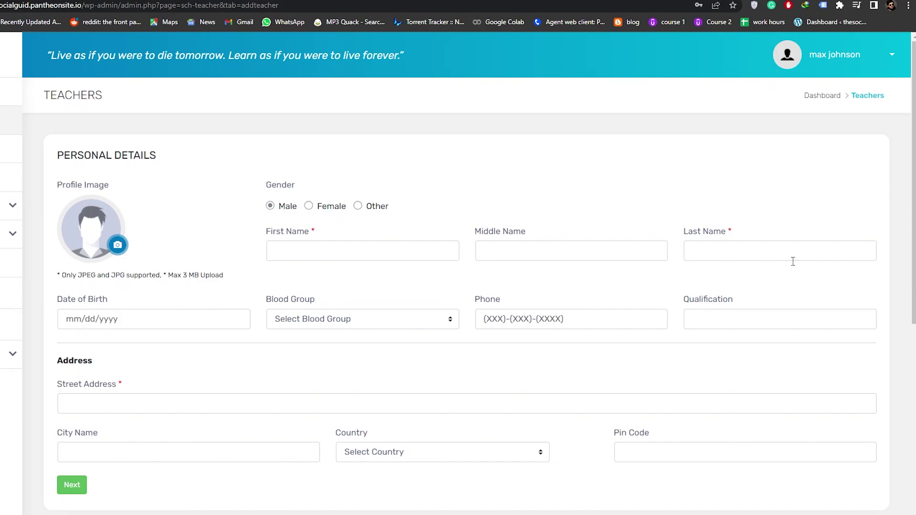
pyautogui.scroll(-2, 165, 323)
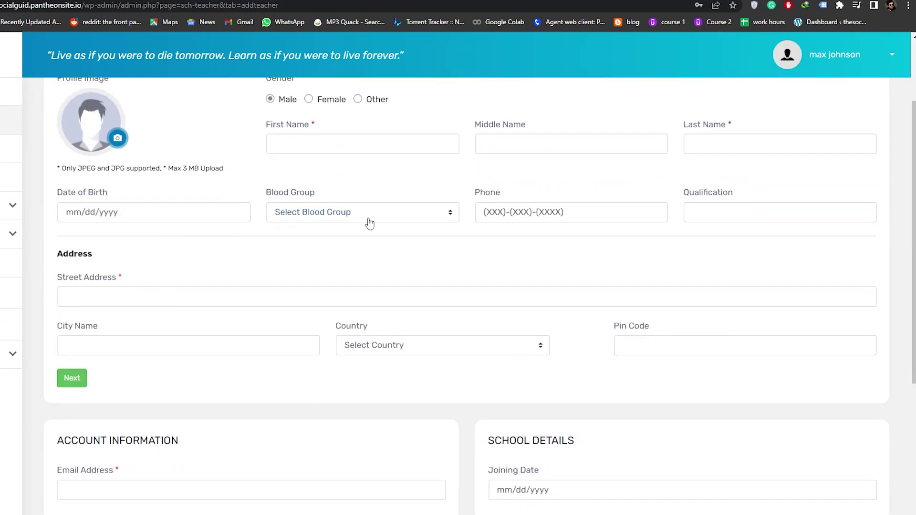
pyautogui.scroll(-2, 116, 247)
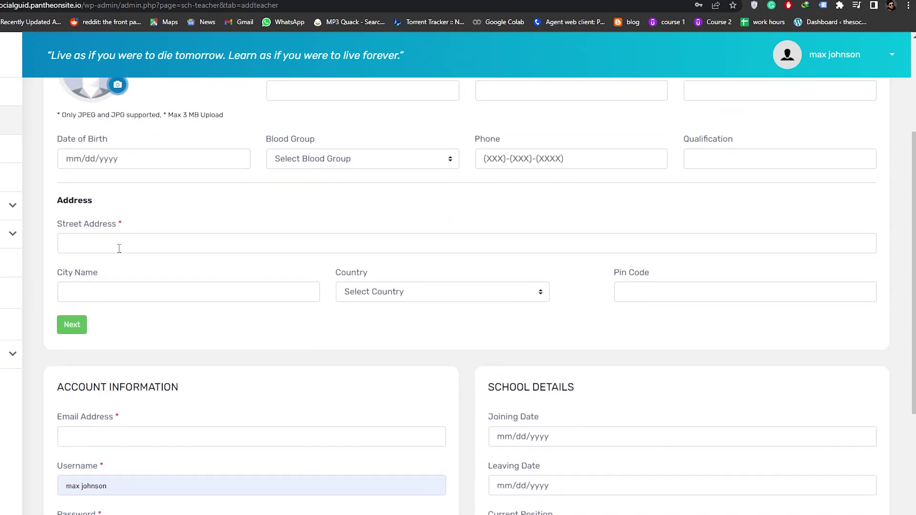
pyautogui.scroll(-2, 243, 260)
pyautogui.scroll(-1, 147, 252)
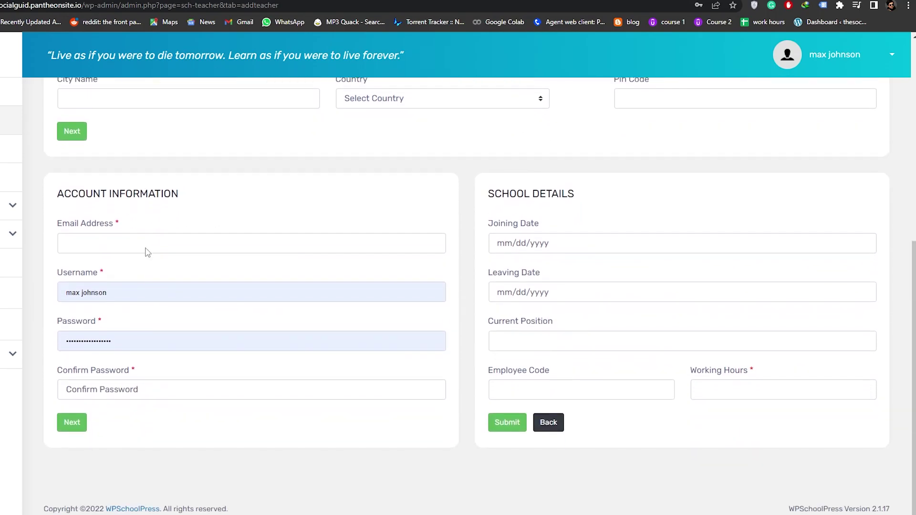
pyautogui.scroll(1, 256, 313)
pyautogui.scroll(1, 433, 395)
pyautogui.scroll(-3, 512, 416)
pyautogui.click(511, 420)
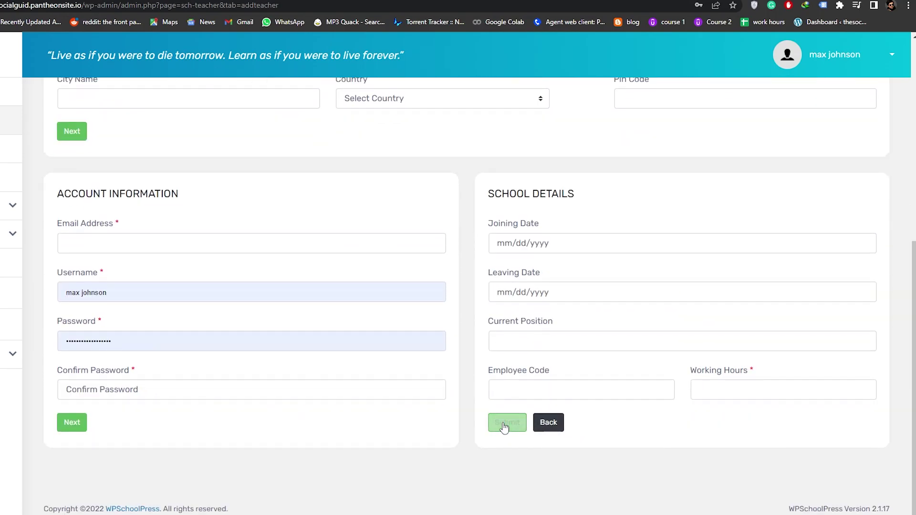
pyautogui.scroll(4, 306, 429)
pyautogui.scroll(3, 306, 429)
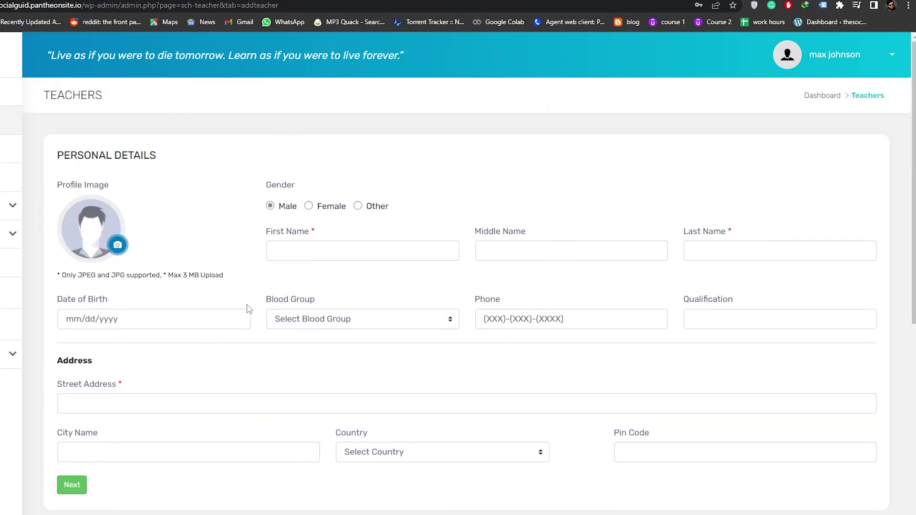
# - Enter the teacher's first and last name
pyautogui.click(325, 244)
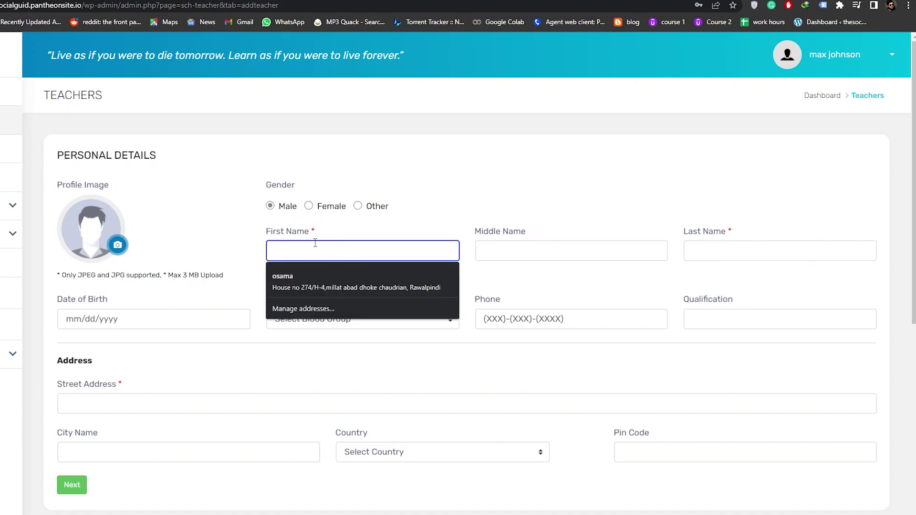
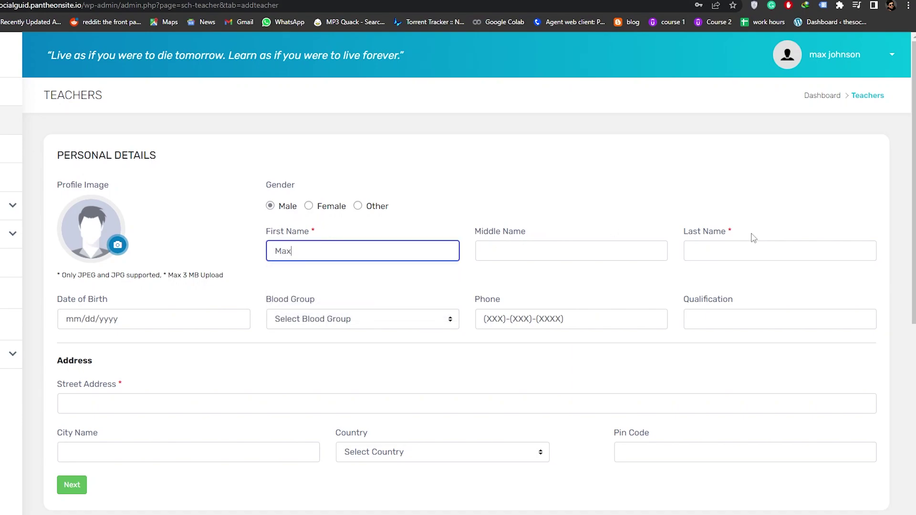
pyautogui.click(732, 250)
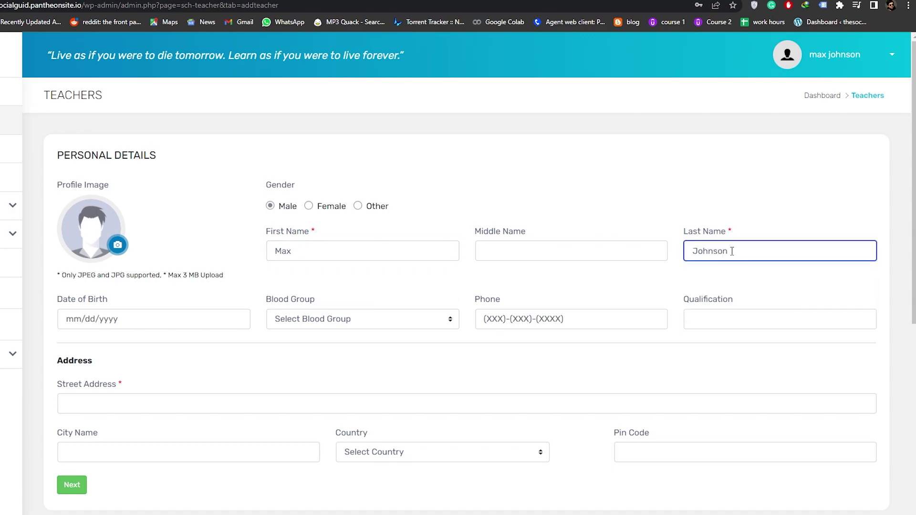
pyautogui.click(317, 339)
# - Set the date of birth to 07/23/1975 and the blood group to O +
pyautogui.click(191, 326)
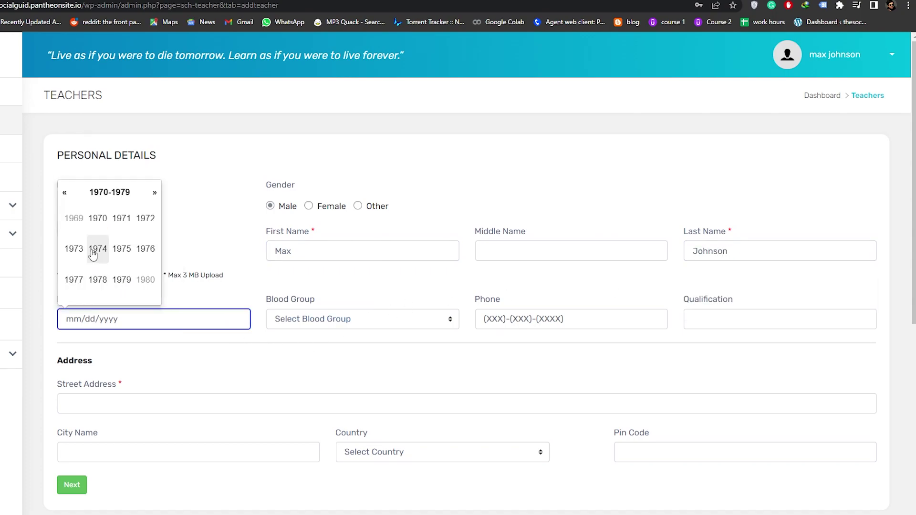
pyautogui.click(121, 249)
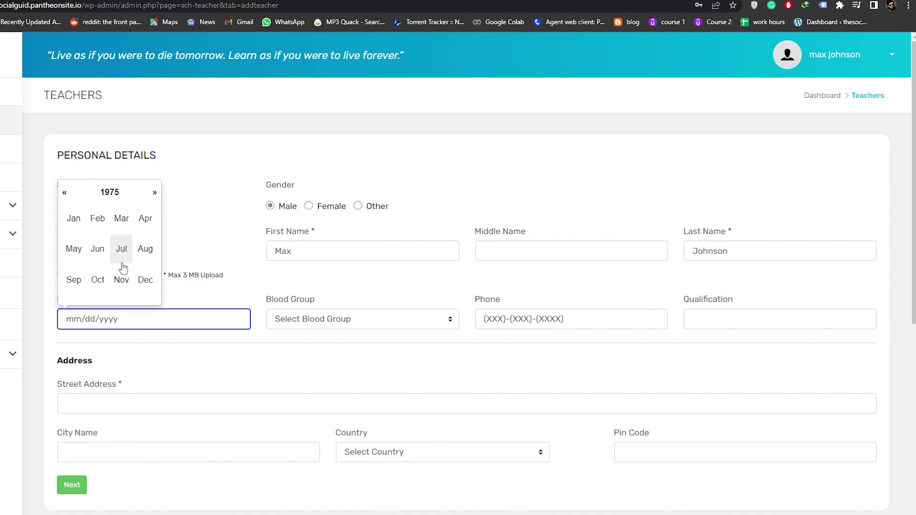
pyautogui.click(121, 249)
pyautogui.click(123, 258)
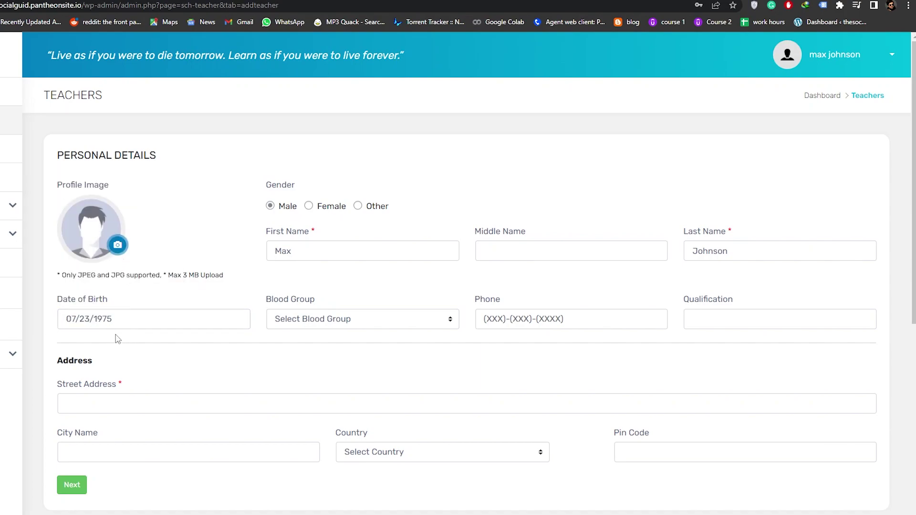
pyautogui.press('Tab')
pyautogui.press('Down')
pyautogui.click(402, 321)
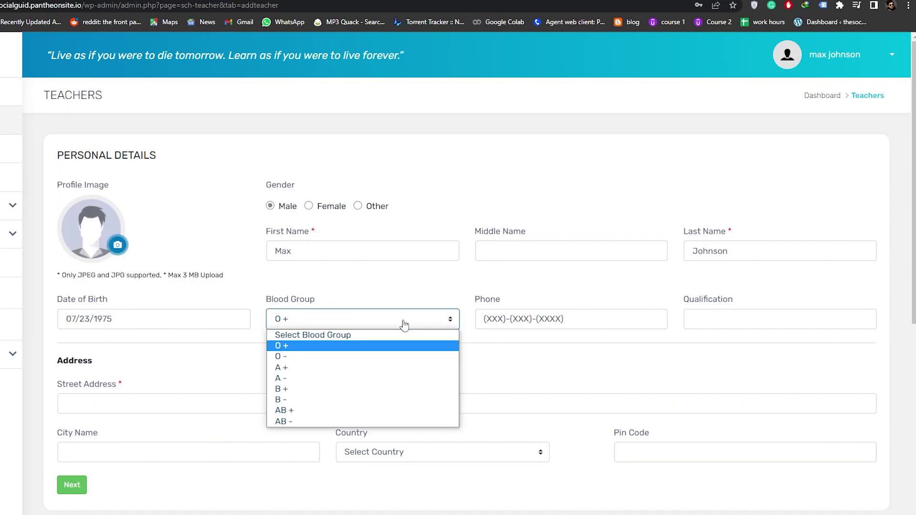
pyautogui.click(347, 349)
# - Enter the teacher's phone number and the qualification phd
pyautogui.click(576, 324)
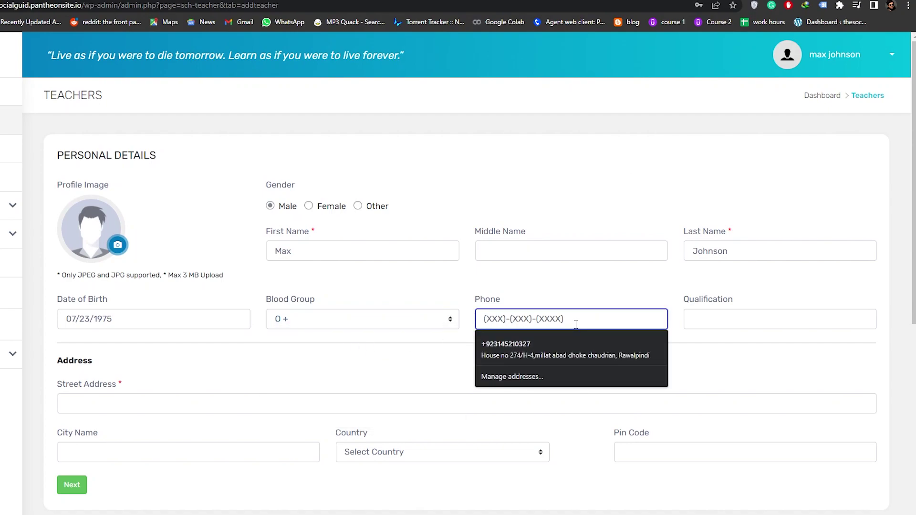
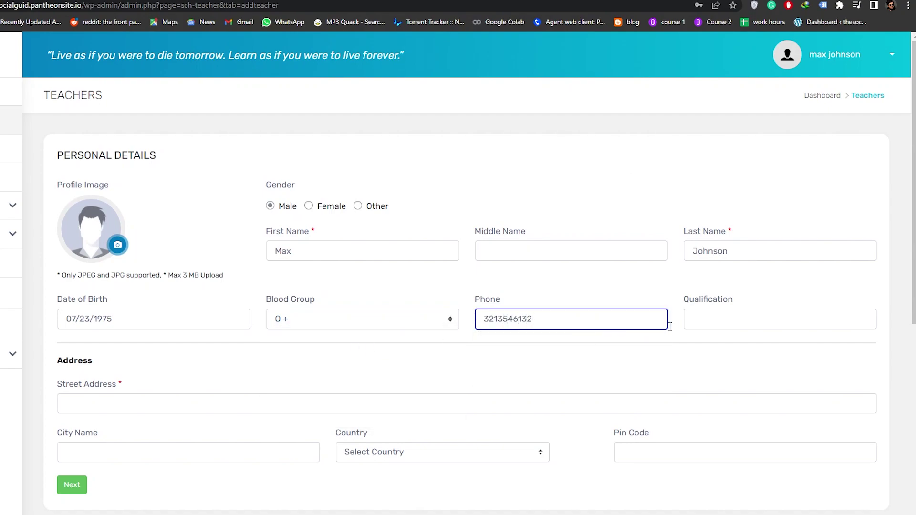
pyautogui.click(715, 318)
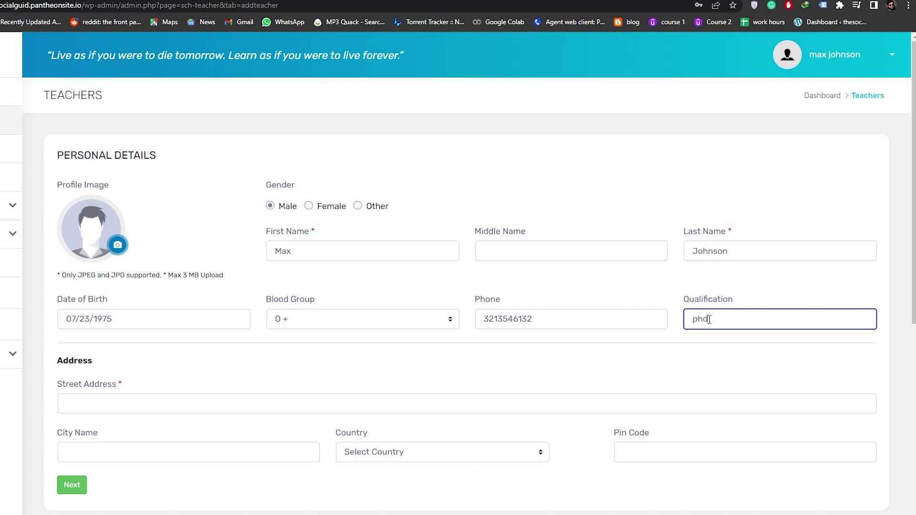
pyautogui.scroll(-7, 402, 347)
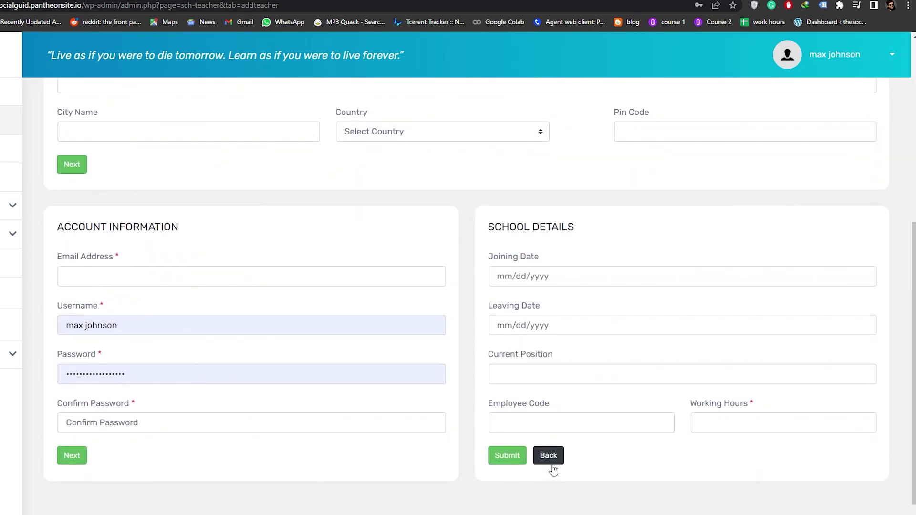
# - Autofill the street address, city, country and pin code from saved details
pyautogui.click(71, 455)
pyautogui.scroll(4, 143, 286)
pyautogui.click(147, 241)
pyautogui.click(158, 269)
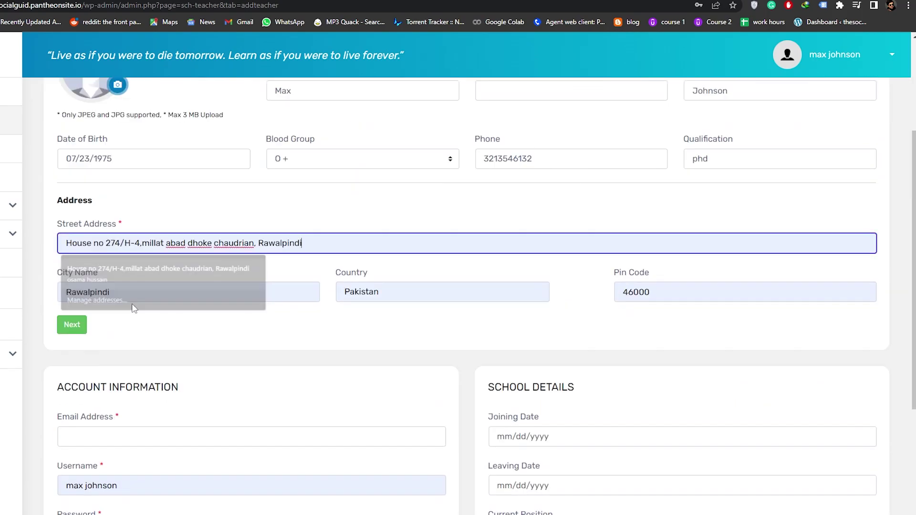
pyautogui.scroll(-4, 134, 307)
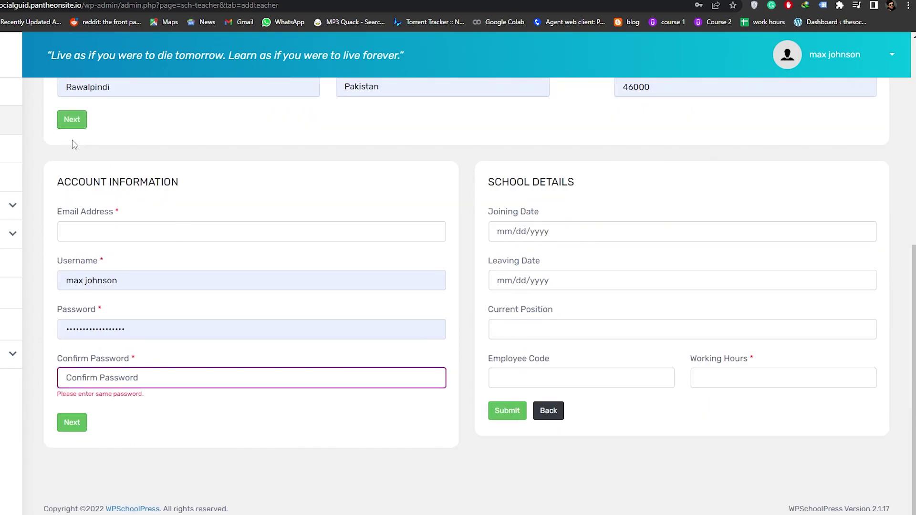
# - Fill Confirm Password with the saved password suggestion
pyautogui.click(91, 382)
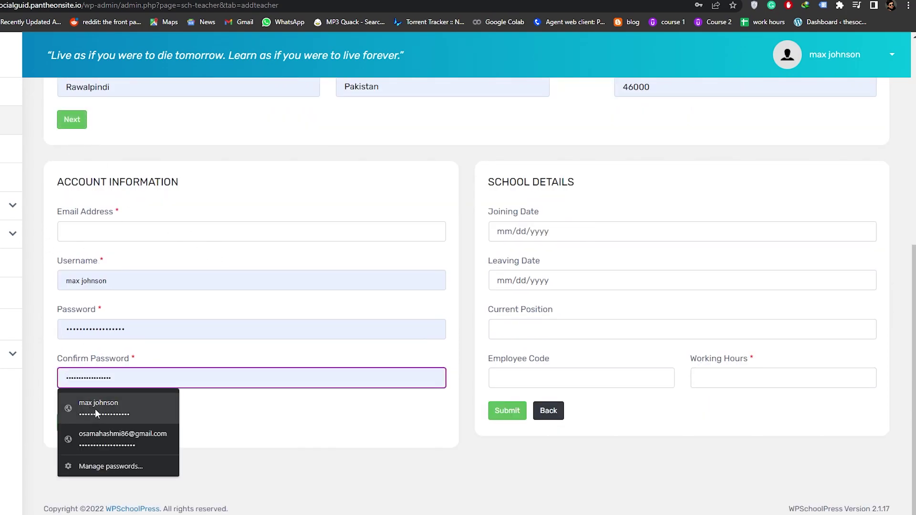
pyautogui.click(96, 413)
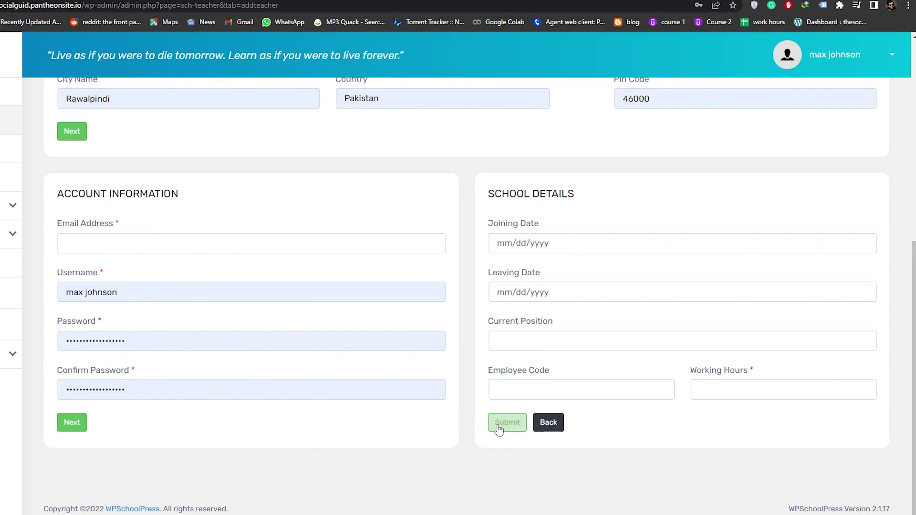
pyautogui.click(542, 244)
pyautogui.press('Escape')
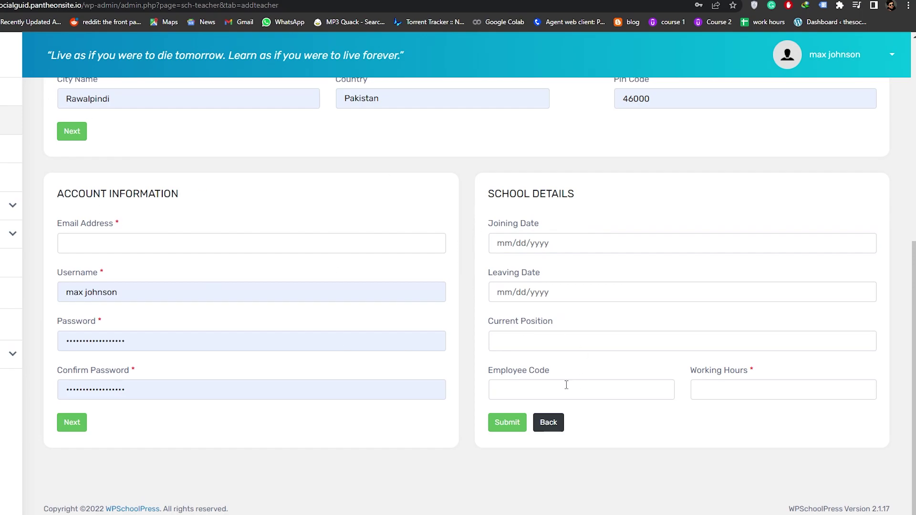
pyautogui.scroll(5, 143, 317)
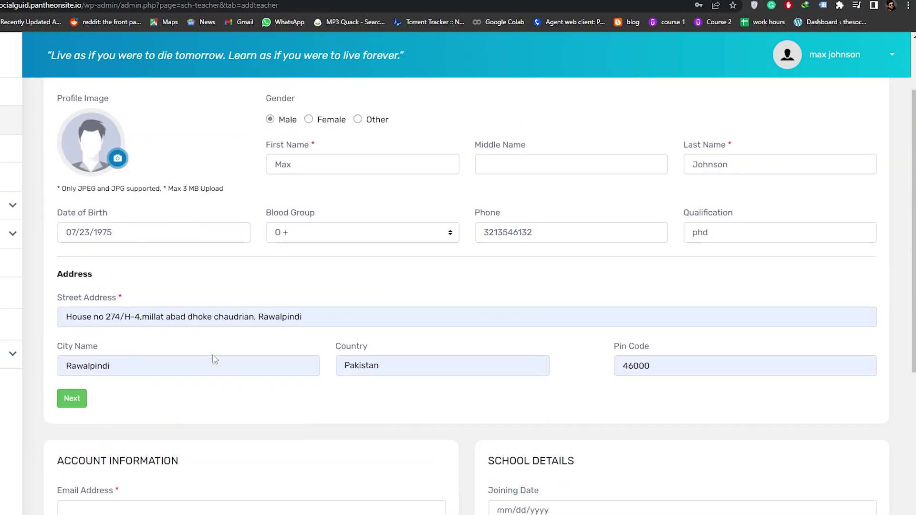
pyautogui.scroll(-5, 213, 359)
pyautogui.scroll(5, 448, 292)
pyautogui.scroll(-5, 227, 348)
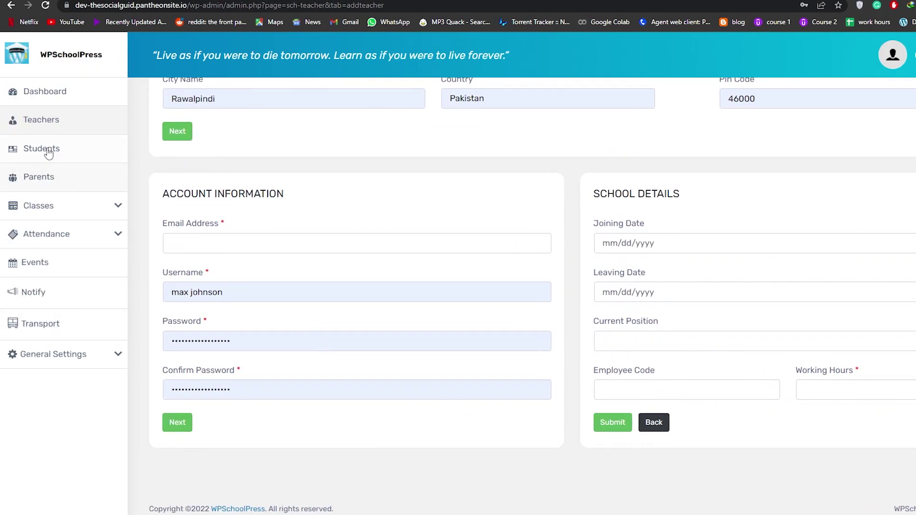
# - From the Students list, start a new student and review the form's student, address, parent, account and school sections
pyautogui.click(48, 151)
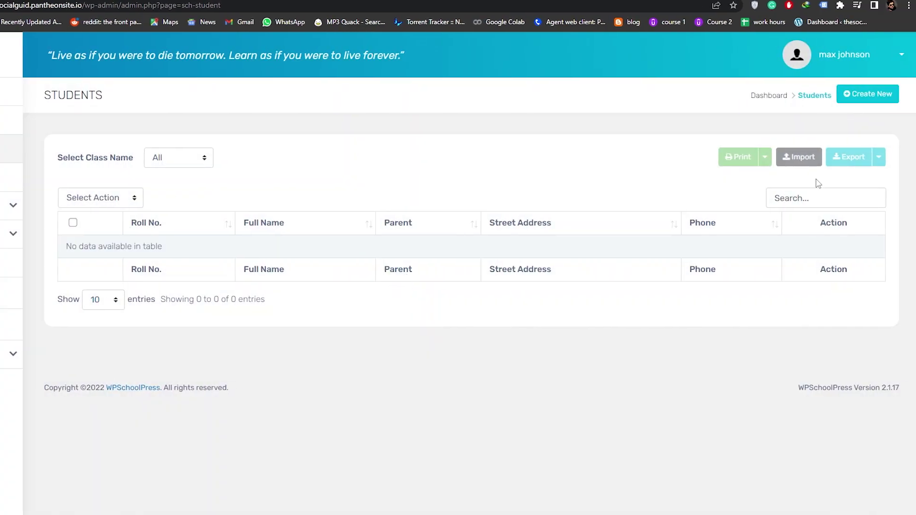
pyautogui.click(858, 97)
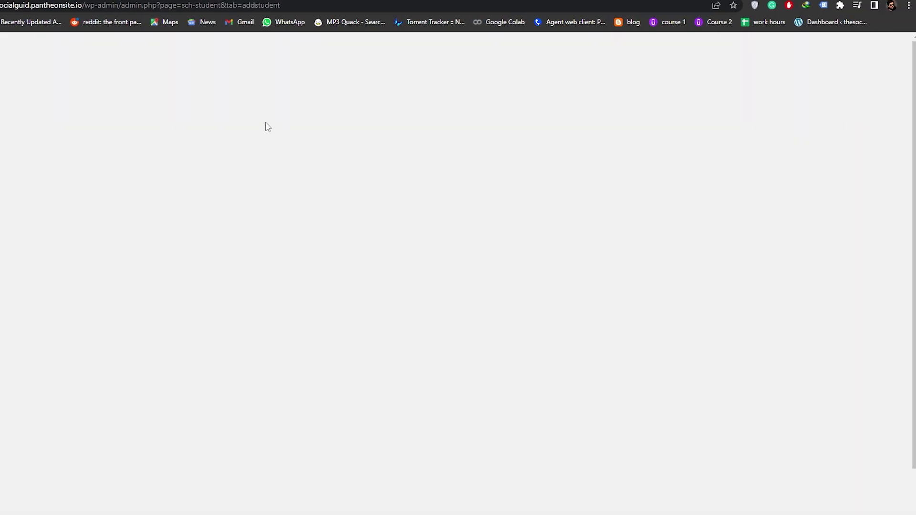
pyautogui.scroll(-4, 171, 266)
pyautogui.scroll(5, 172, 266)
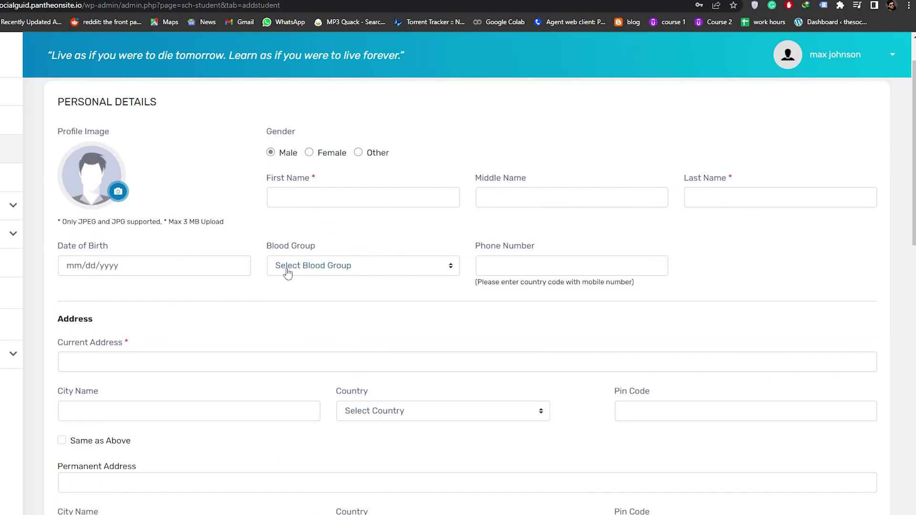
pyautogui.scroll(-3, 158, 273)
pyautogui.scroll(-2, 152, 205)
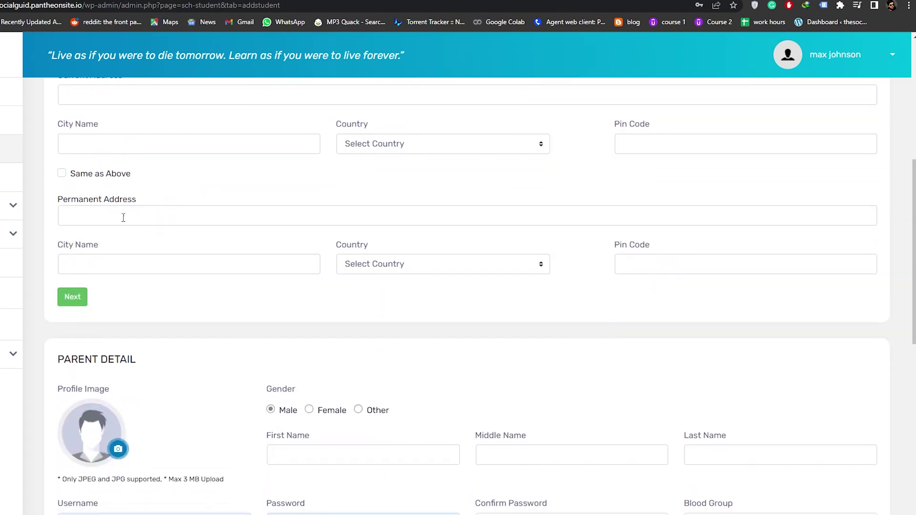
pyautogui.scroll(-6, 179, 242)
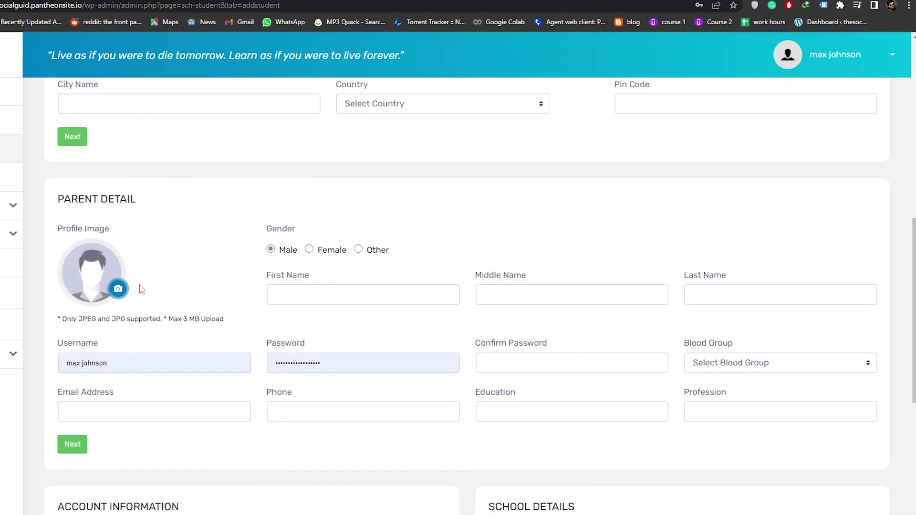
pyautogui.scroll(-3, 317, 353)
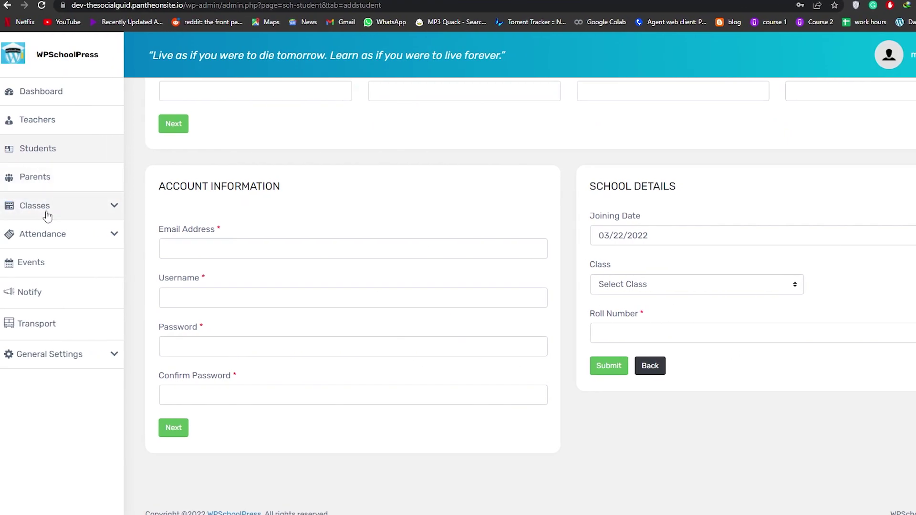
# - Expand the Classes and Attendance sidebar menus to show their sub-pages
pyautogui.click(47, 216)
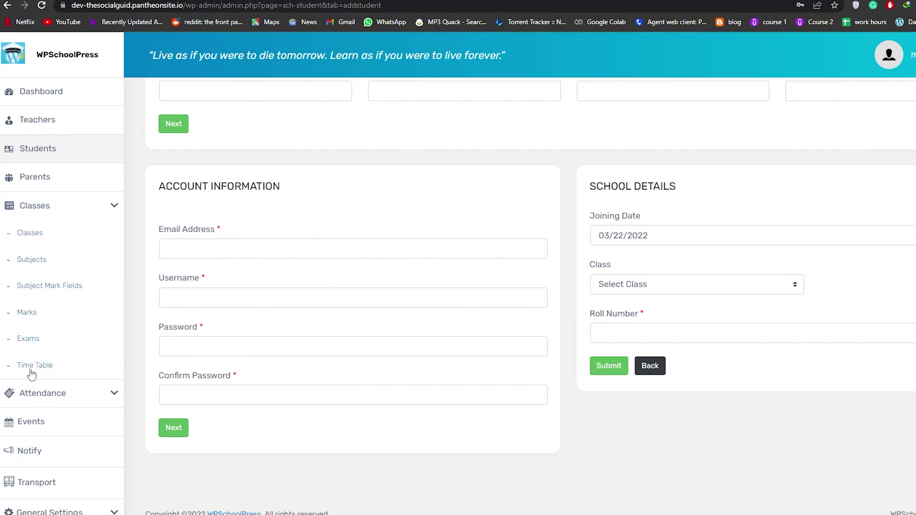
pyautogui.click(71, 401)
pyautogui.scroll(4, 77, 401)
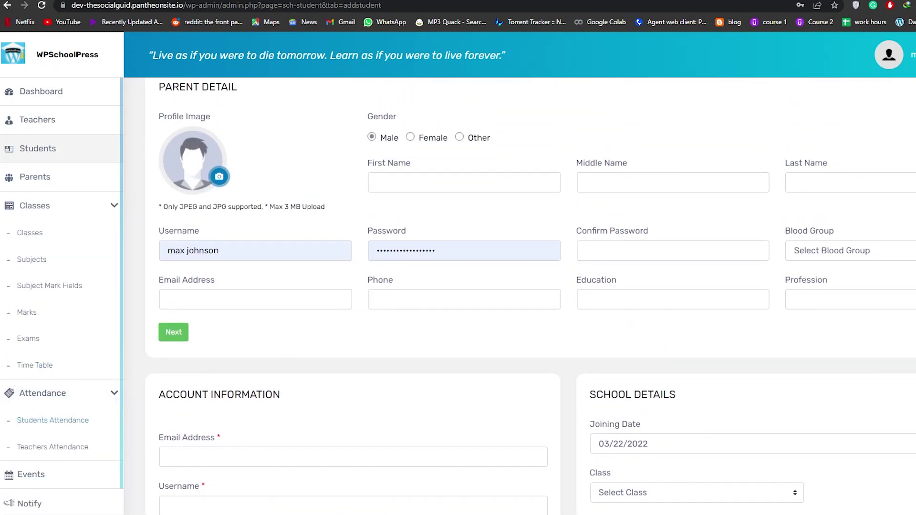
pyautogui.scroll(-2, 537, 416)
pyautogui.scroll(3, 361, 279)
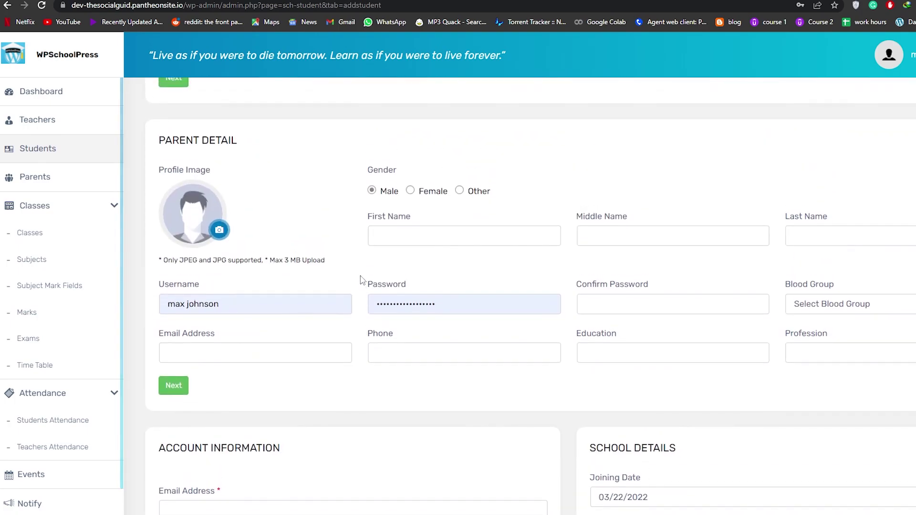
pyautogui.scroll(-5, 375, 281)
pyautogui.scroll(-1, 57, 477)
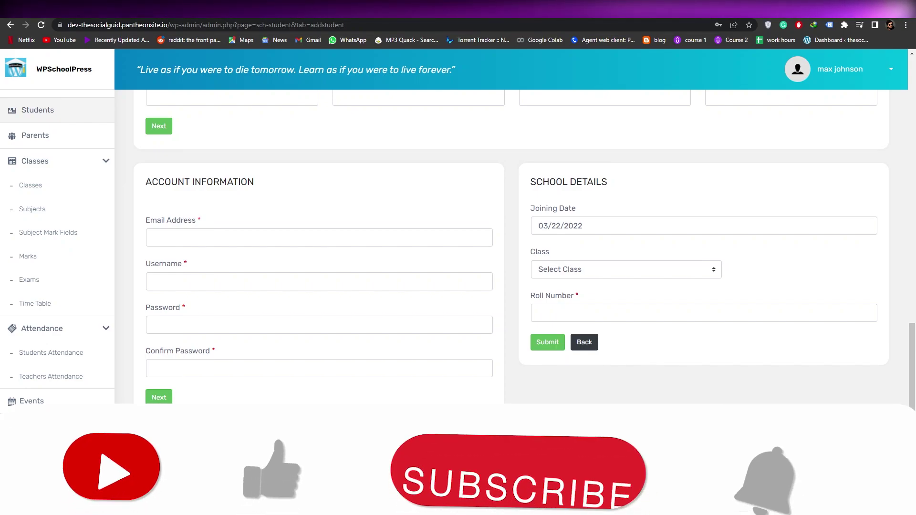
pyautogui.scroll(2, 510, 248)
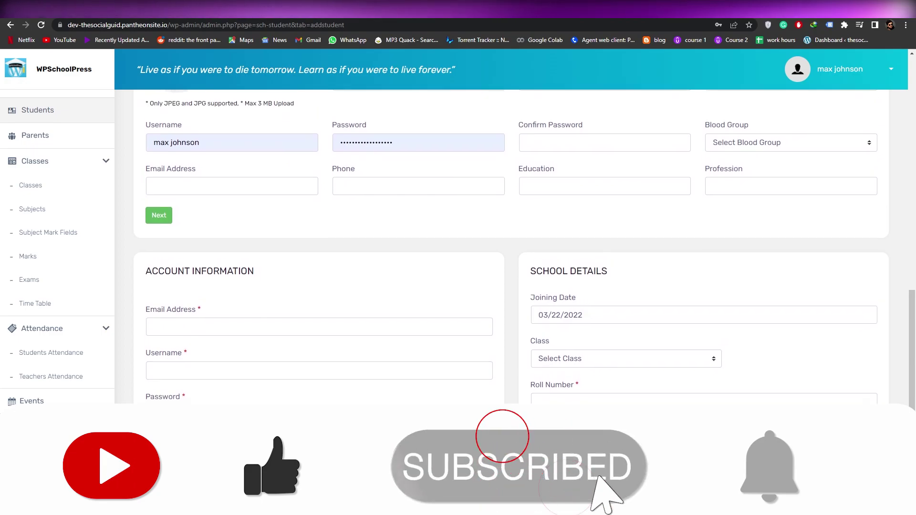